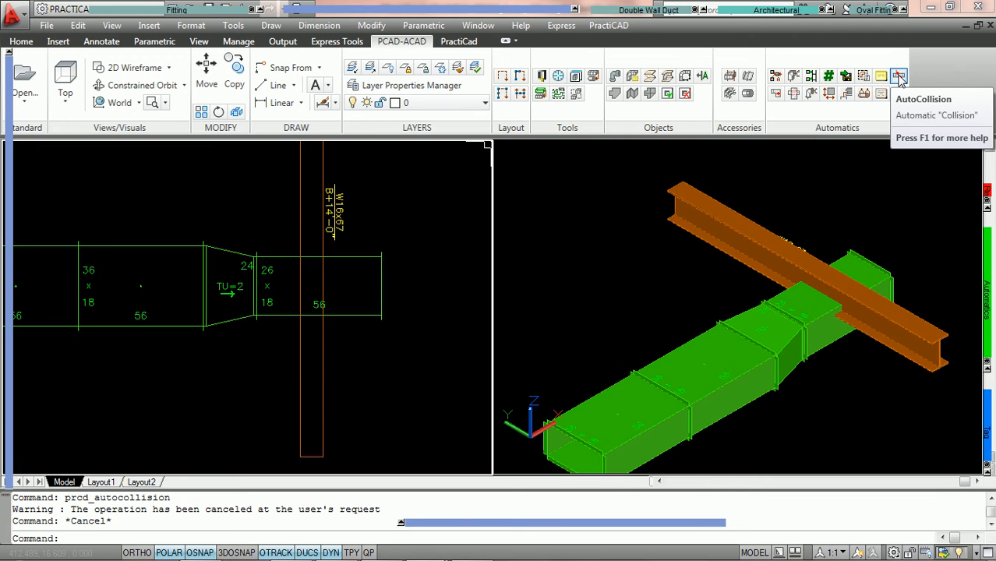
- Run AutoCollision on the end duct, the transition and the crossing W16x67 beam with a mark size of 20, and clear the selection
{"action": "mouse_move", "coordinate": [988, 321]}
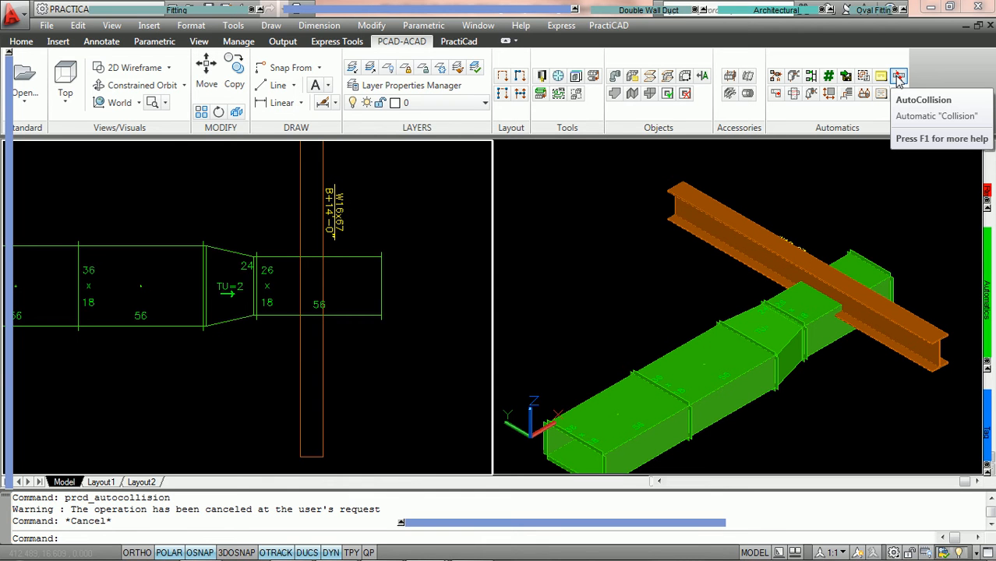
{"action": "left_click", "coordinate": [390, 373]}
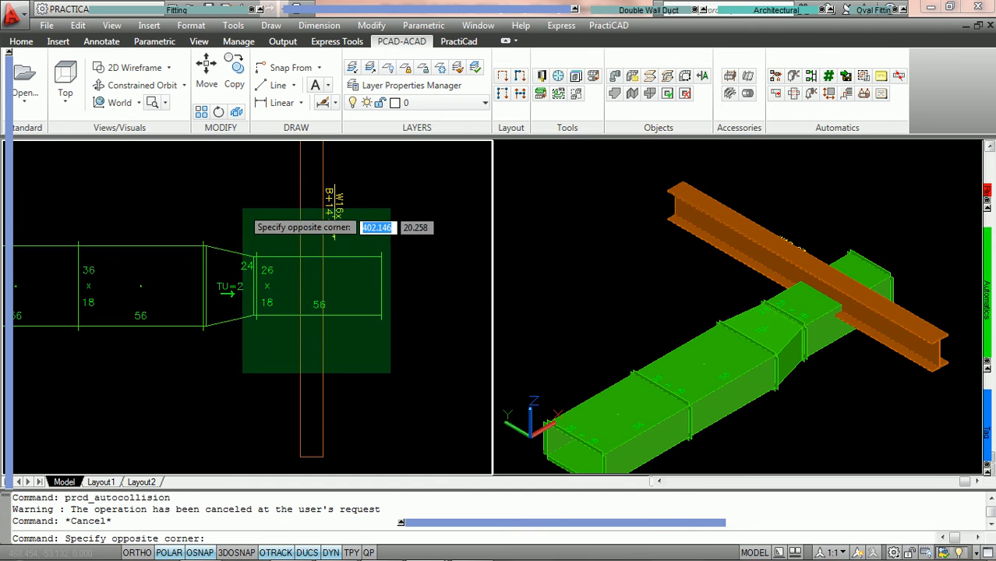
{"action": "left_click", "coordinate": [243, 211]}
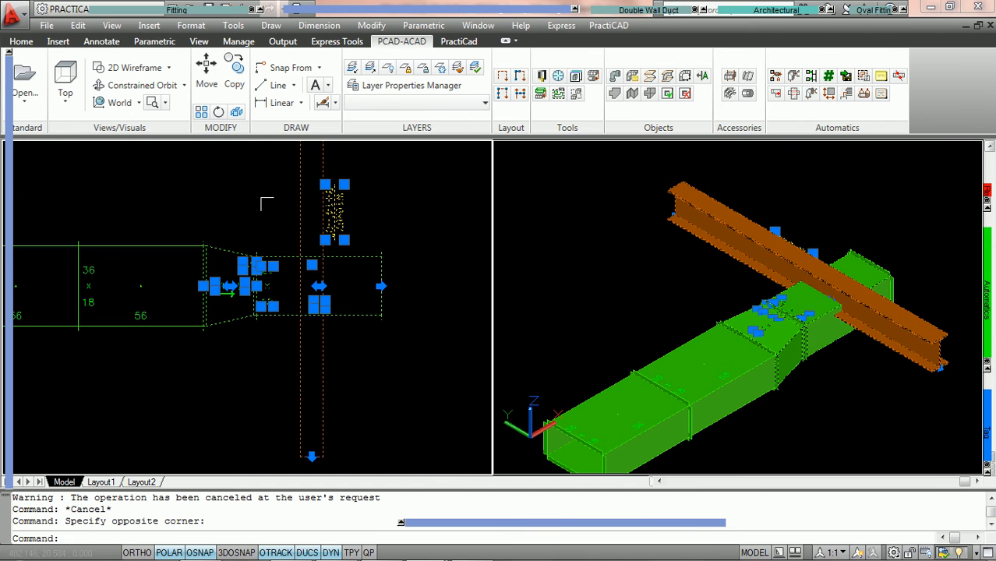
{"action": "left_click", "coordinate": [899, 76]}
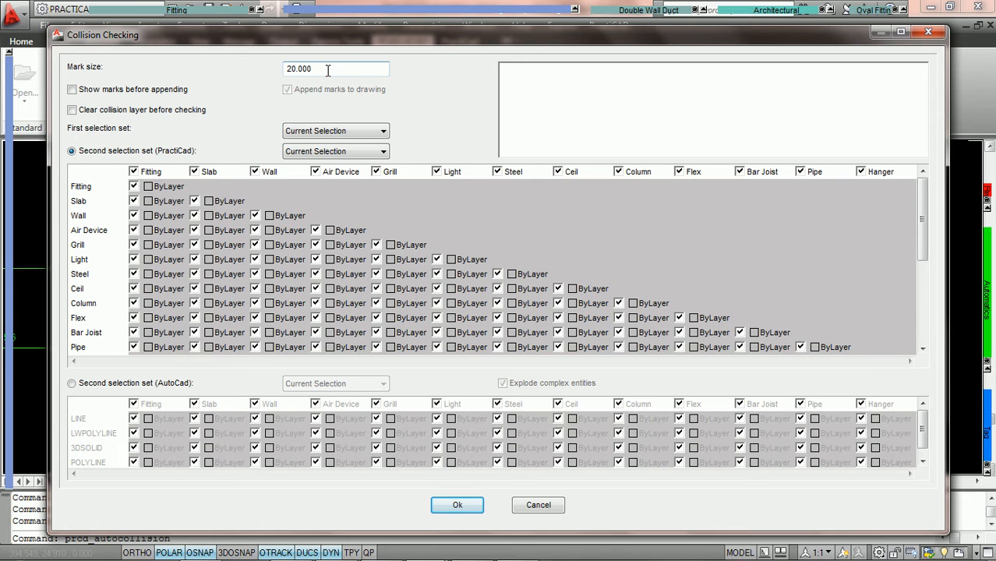
{"action": "left_click_drag", "start_coordinate": [310, 68], "coordinate": [273, 78]}
{"action": "left_click", "coordinate": [467, 509]}
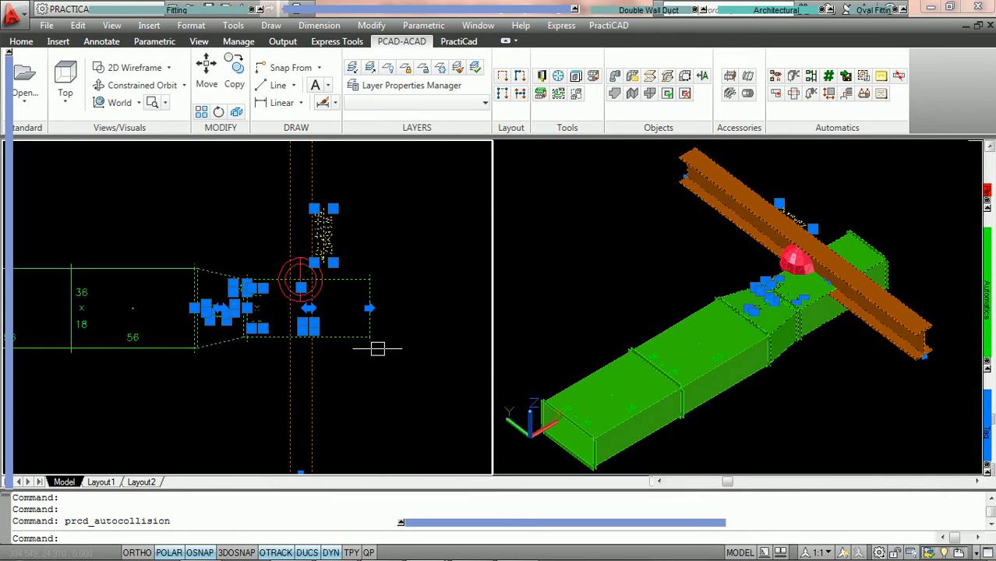
{"action": "scroll", "coordinate": [368, 347], "scroll_direction": "up", "scroll_amount": 2}
{"action": "key", "text": "Escape"}
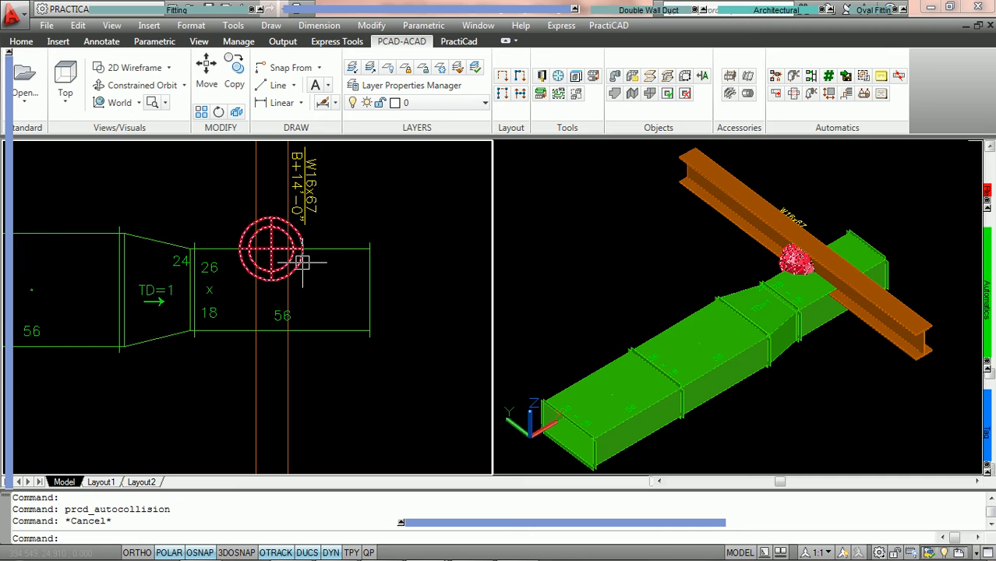
- Rerun the collision check with the collision layer cleared before checking and the marks shown before they are appended to the drawing
{"action": "scroll", "coordinate": [312, 257], "scroll_direction": "up", "scroll_amount": 1}
{"action": "scroll", "coordinate": [327, 217], "scroll_direction": "up", "scroll_amount": 1}
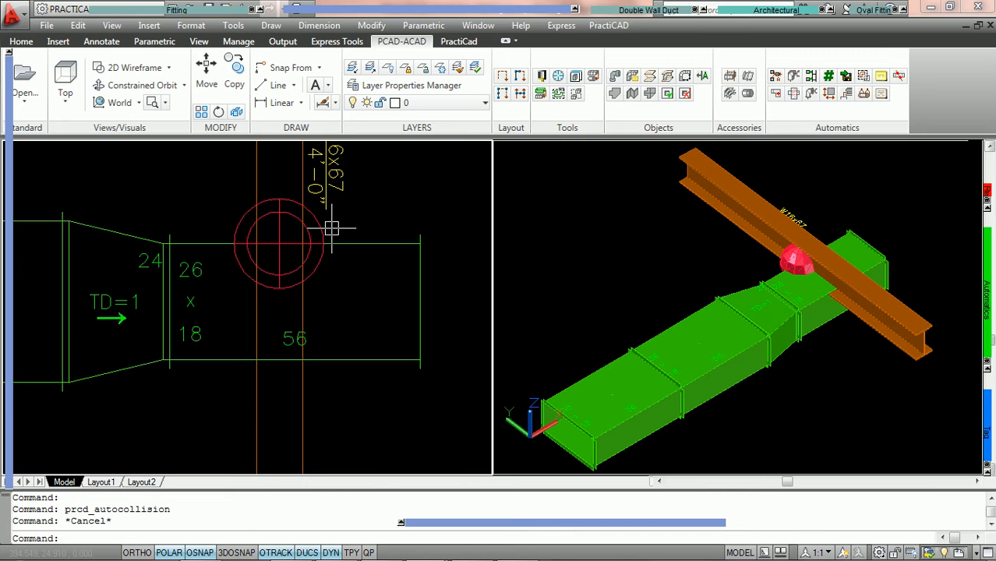
{"action": "scroll", "coordinate": [329, 224], "scroll_direction": "down", "scroll_amount": 1}
{"action": "scroll", "coordinate": [348, 229], "scroll_direction": "down", "scroll_amount": 2}
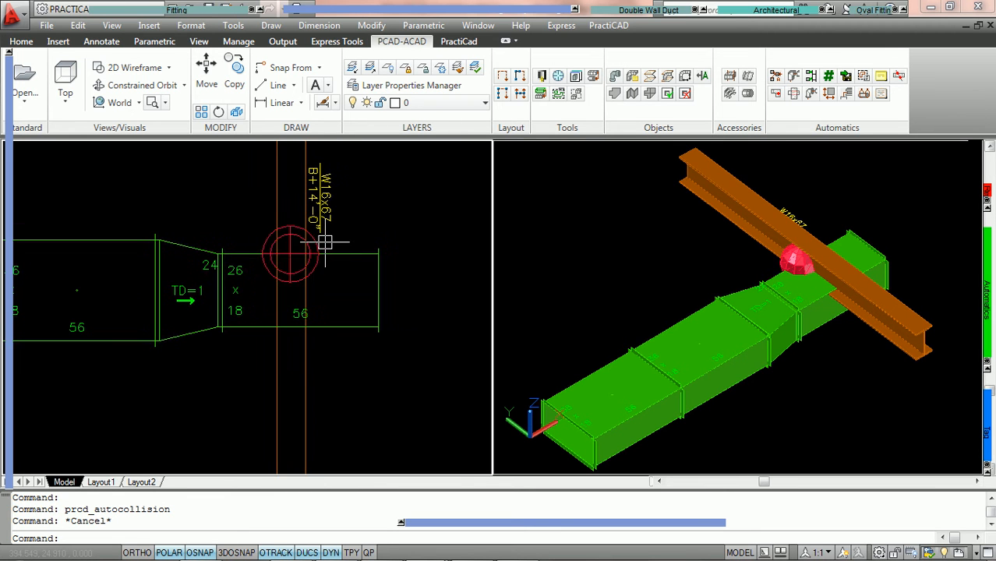
{"action": "left_click", "coordinate": [900, 79]}
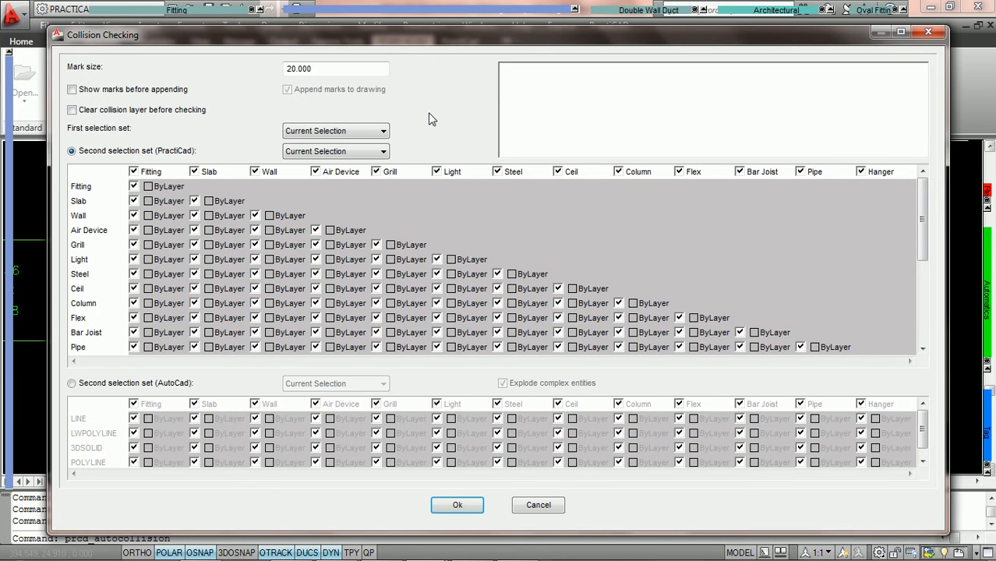
{"action": "left_click_drag", "start_coordinate": [345, 71], "coordinate": [280, 78]}
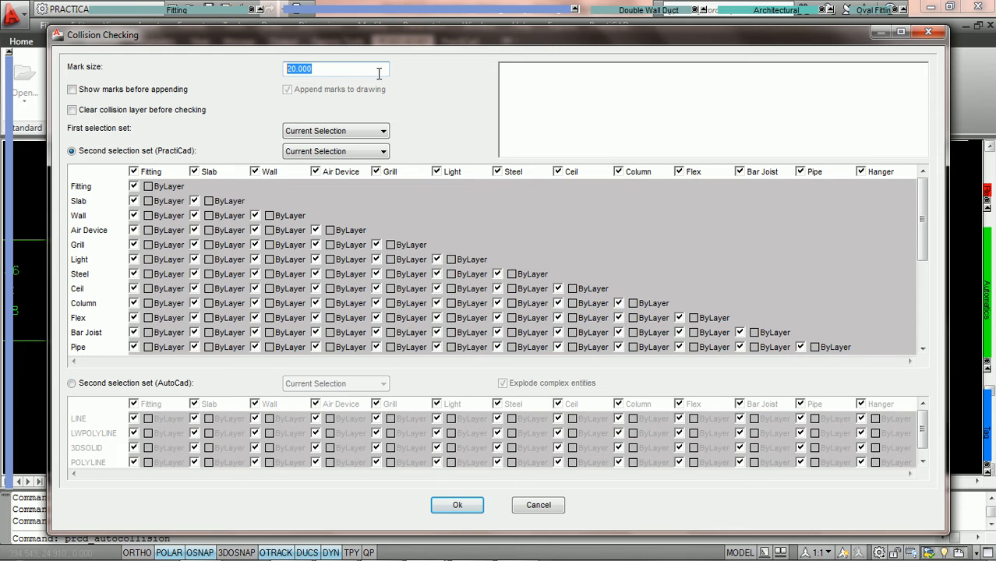
{"action": "left_click", "coordinate": [191, 108]}
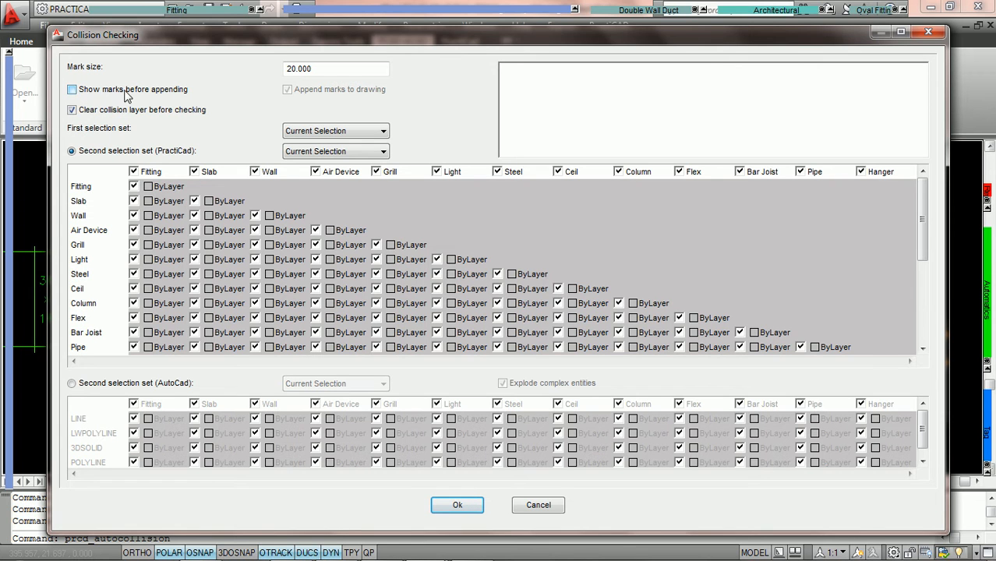
{"action": "left_click", "coordinate": [72, 90]}
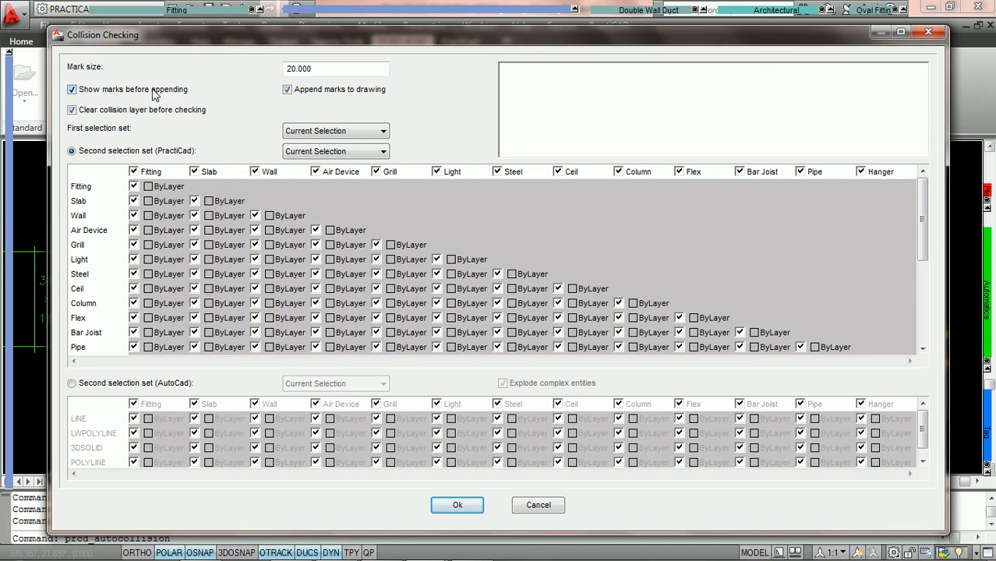
{"action": "left_click", "coordinate": [288, 91]}
{"action": "left_click", "coordinate": [288, 91]}
{"action": "left_click", "coordinate": [457, 505]}
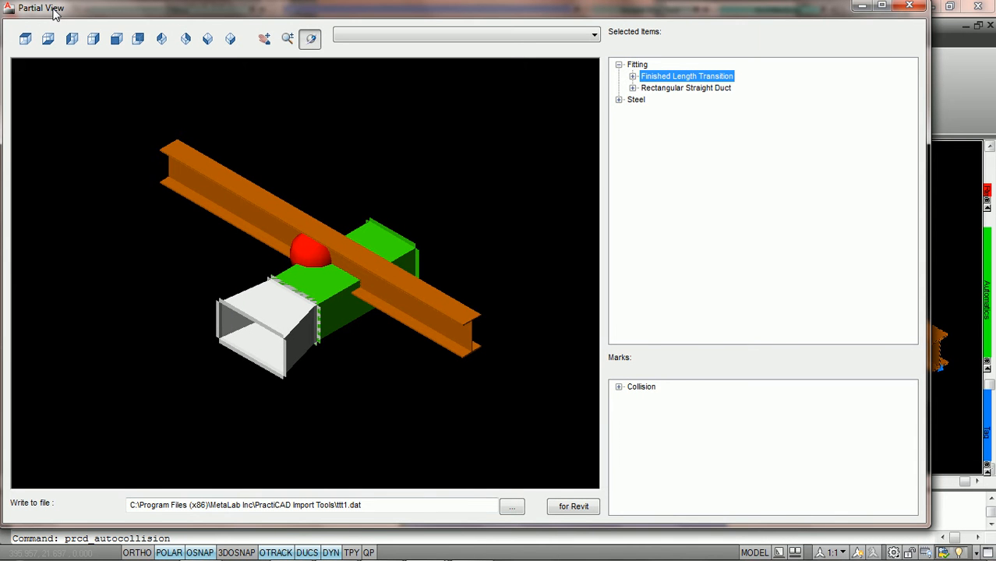
- Examine the collision in the 3D partial view and the Collision mark's raise, drop and object name, and close the preview
{"action": "left_click_drag", "start_coordinate": [342, 347], "coordinate": [425, 297]}
{"action": "scroll", "coordinate": [371, 298], "scroll_direction": "up", "scroll_amount": 6}
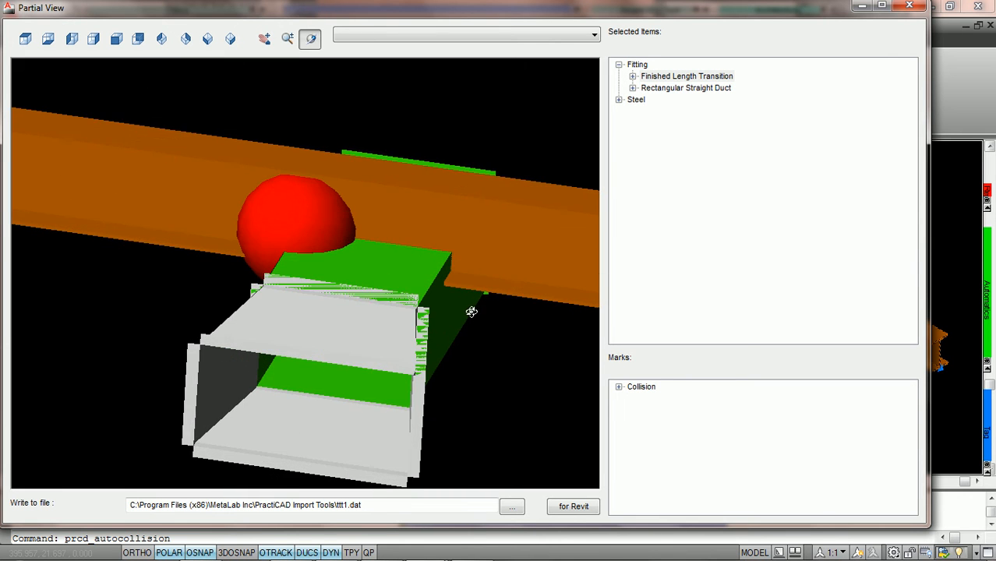
{"action": "left_click", "coordinate": [619, 387]}
{"action": "left_click", "coordinate": [628, 388]}
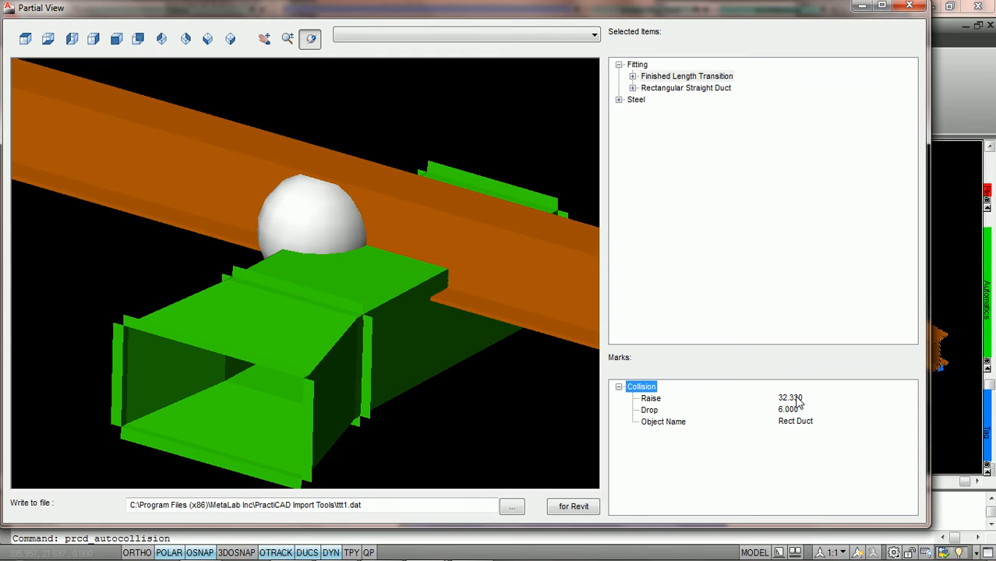
{"action": "left_click", "coordinate": [382, 259]}
{"action": "scroll", "coordinate": [382, 259], "scroll_direction": "down", "scroll_amount": 5}
{"action": "left_click_drag", "start_coordinate": [389, 262], "coordinate": [356, 287]}
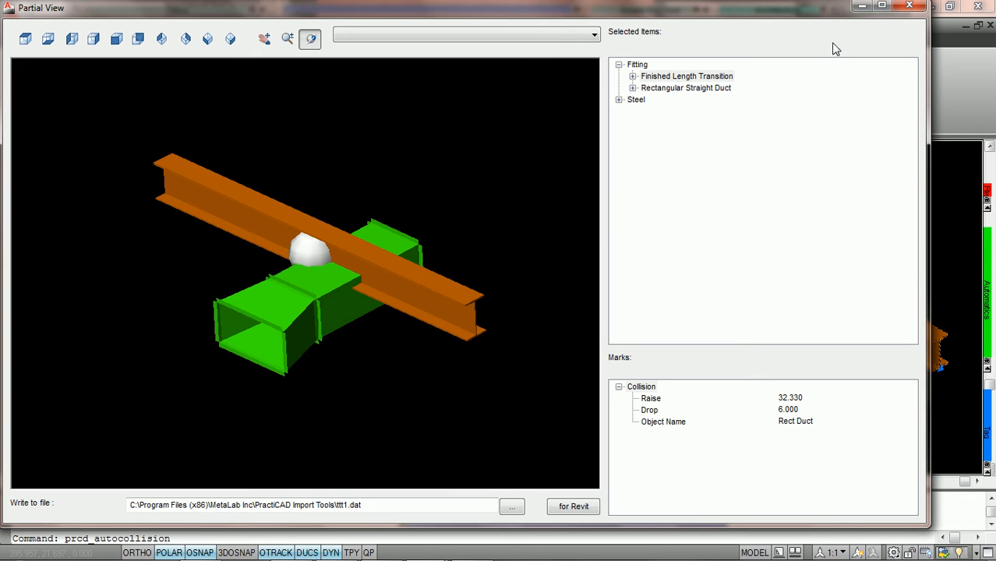
{"action": "left_click", "coordinate": [909, 6]}
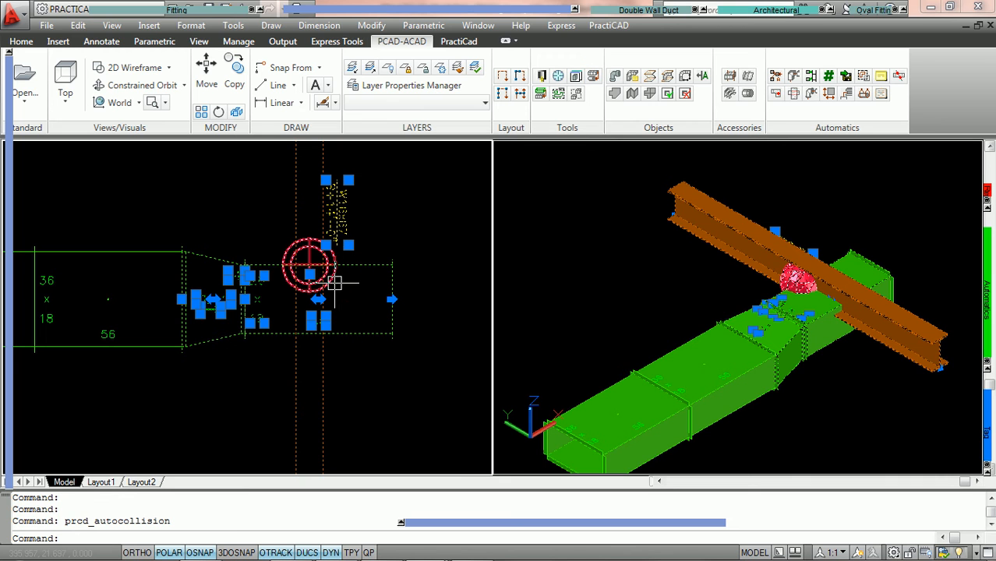
{"action": "key", "text": "Escape"}
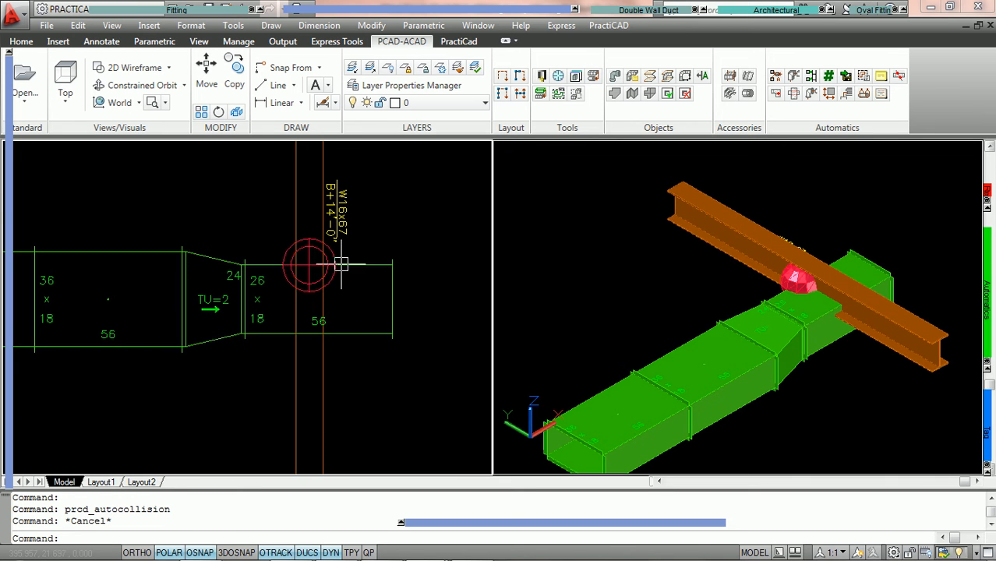
- Inspect the layer properties of the collision mark and of the end duct in the plan view
{"action": "left_click", "coordinate": [338, 264]}
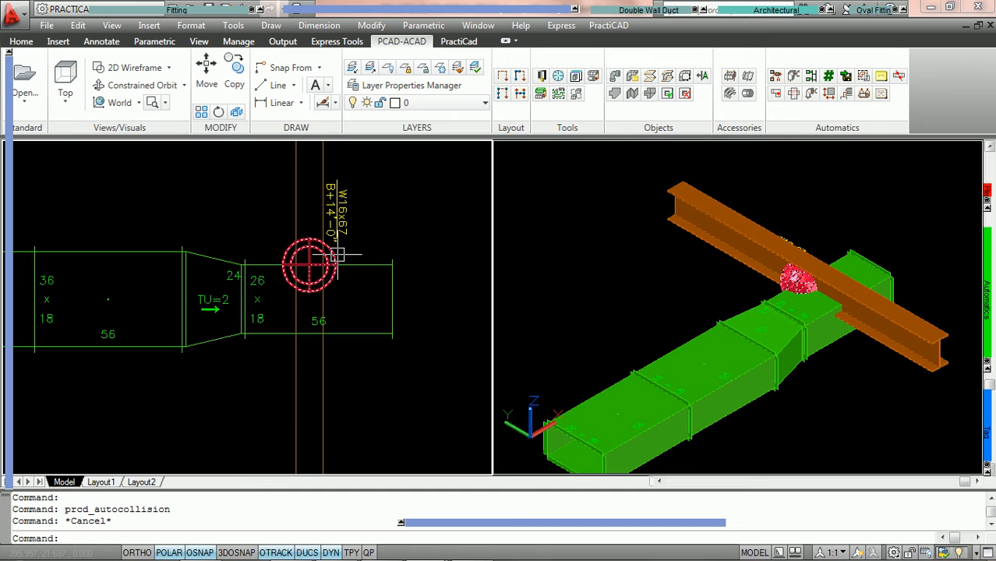
{"action": "mouse_move", "coordinate": [337, 254]}
{"action": "key", "text": "Escape"}
{"action": "left_click", "coordinate": [338, 254]}
{"action": "mouse_move", "coordinate": [339, 253]}
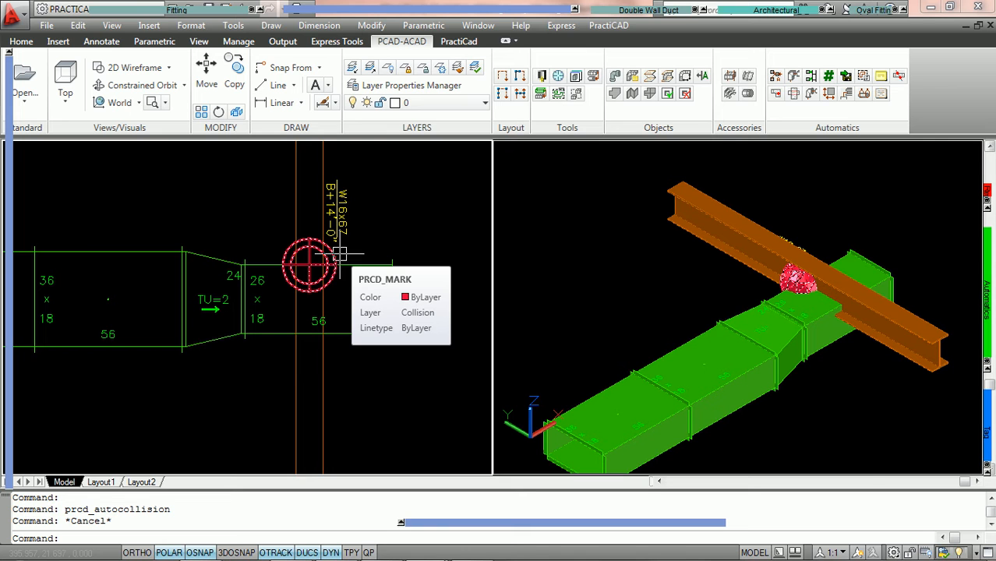
{"action": "scroll", "coordinate": [350, 255], "scroll_direction": "down", "scroll_amount": 2}
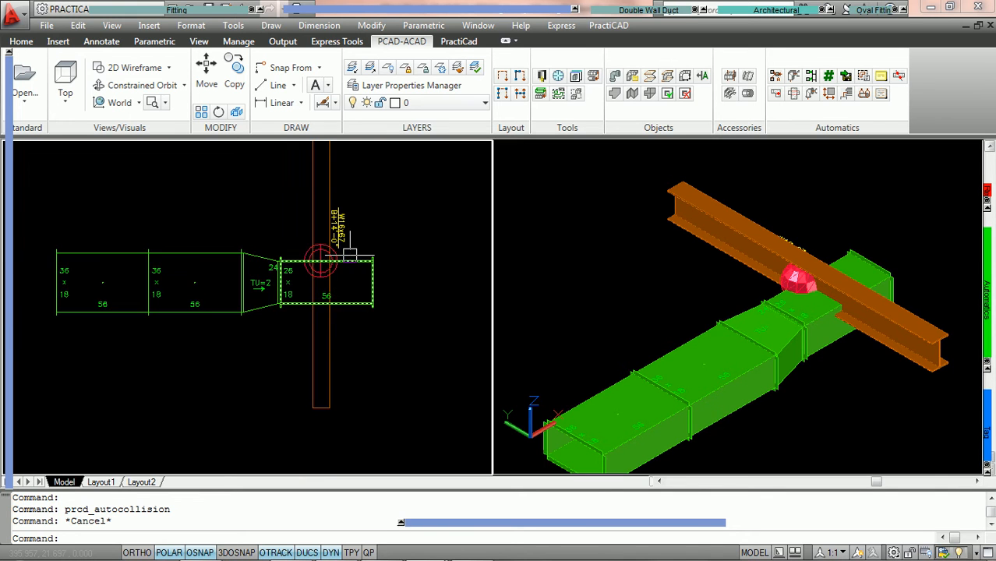
{"action": "scroll", "coordinate": [347, 253], "scroll_direction": "up", "scroll_amount": 2}
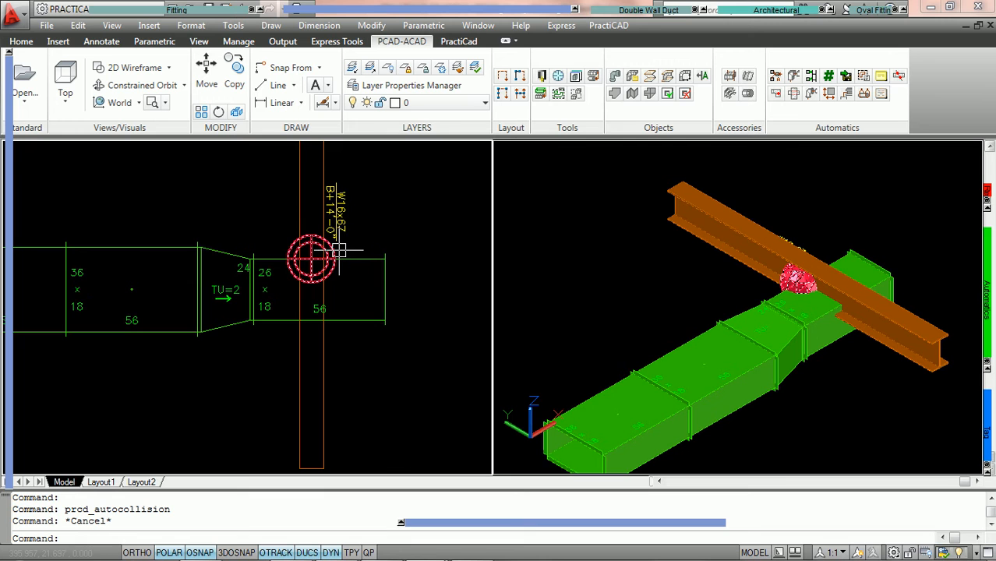
{"action": "key", "text": "Escape"}
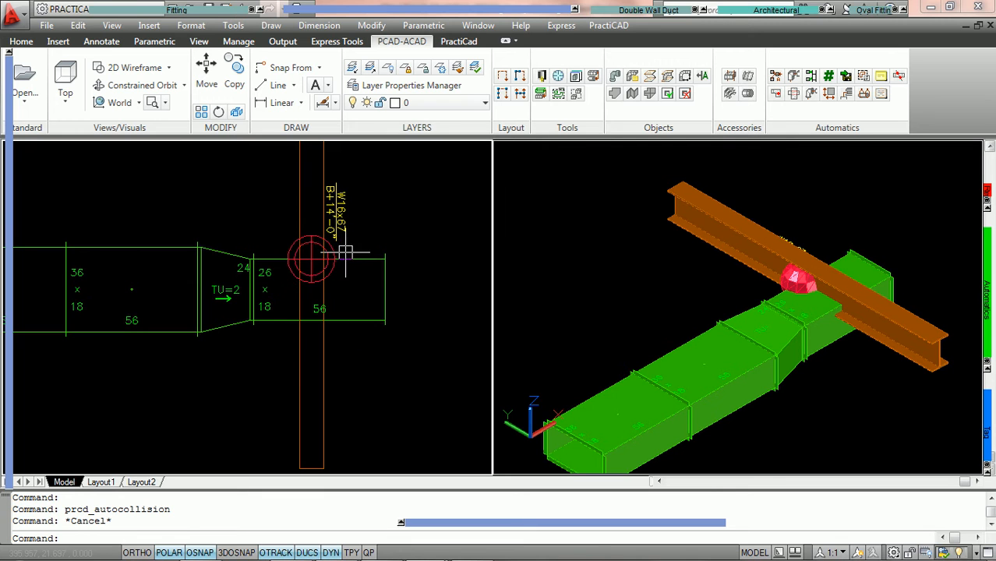
{"action": "left_click", "coordinate": [362, 259]}
{"action": "mouse_move", "coordinate": [363, 259]}
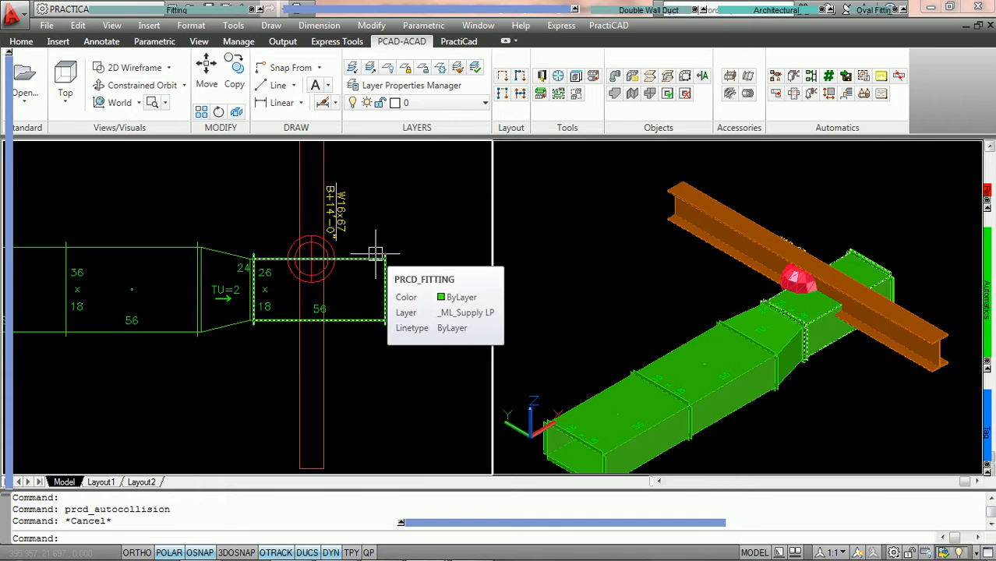
- Review the collision check options against the existing mark on the upper duct, and close the dialog without running the check
{"action": "key", "text": "Return"}
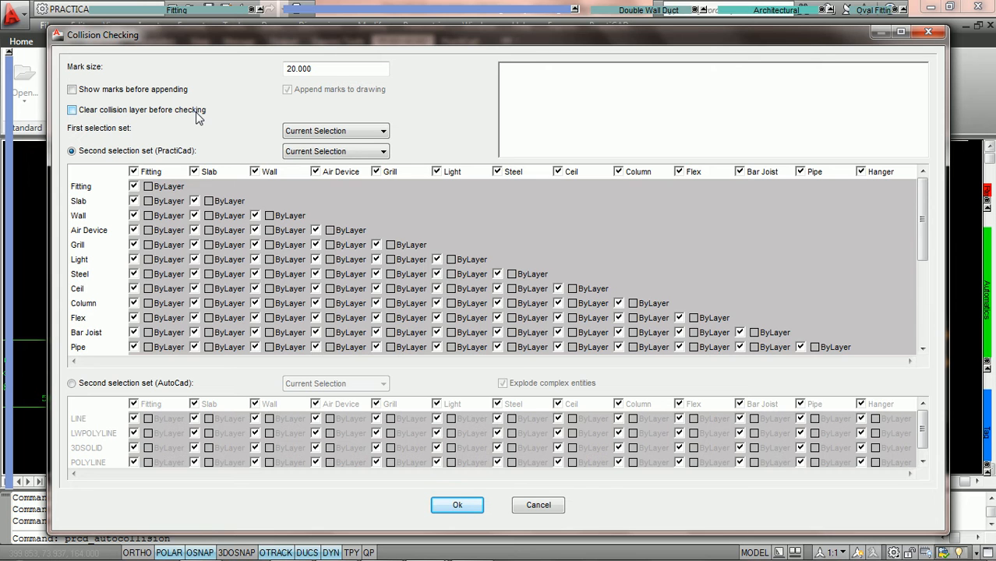
{"action": "left_click_drag", "start_coordinate": [322, 36], "coordinate": [323, 437]}
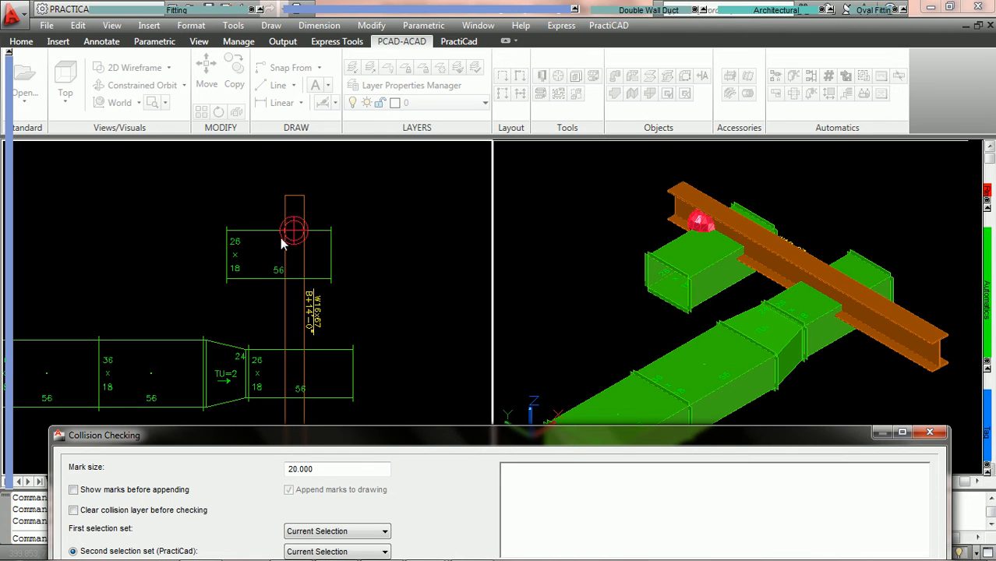
{"action": "left_click_drag", "start_coordinate": [407, 435], "coordinate": [421, 44]}
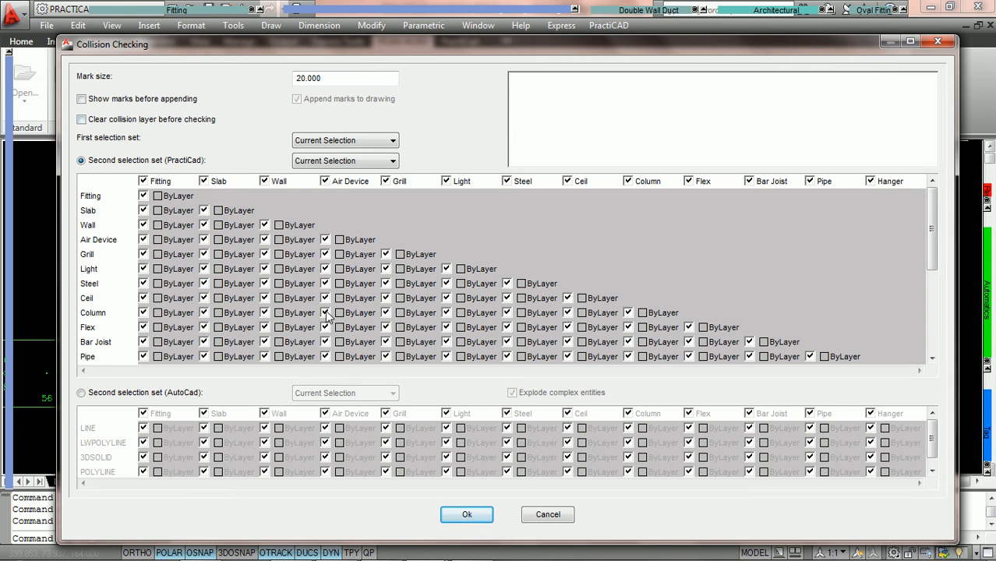
{"action": "left_click_drag", "start_coordinate": [391, 52], "coordinate": [382, 453]}
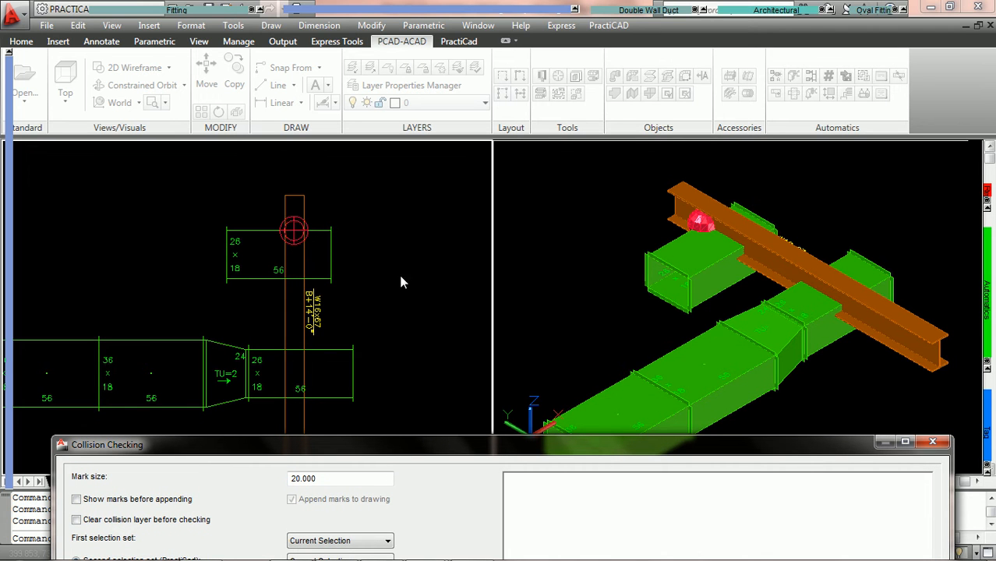
{"action": "left_click", "coordinate": [932, 442]}
- Run AutoCollision on the lower end duct and the beam with the mark preview off and the collision layer kept
{"action": "left_click", "coordinate": [359, 425]}
{"action": "left_click", "coordinate": [256, 312]}
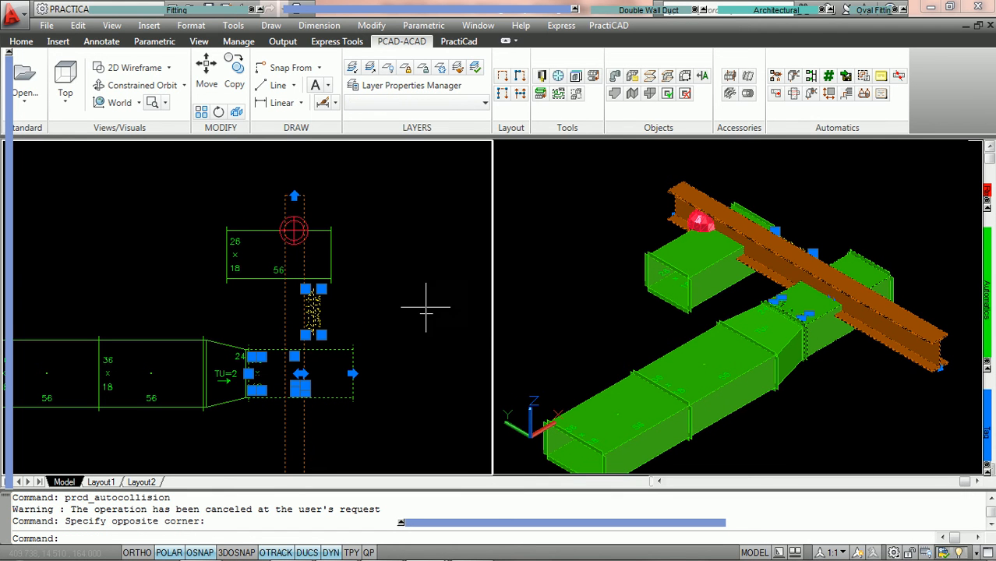
{"action": "left_click", "coordinate": [899, 78]}
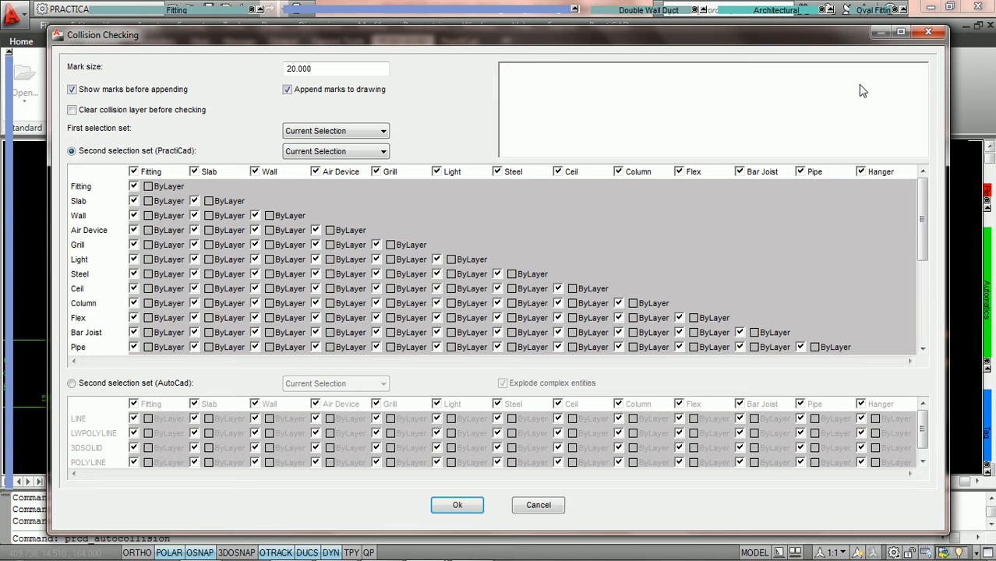
{"action": "left_click", "coordinate": [73, 90]}
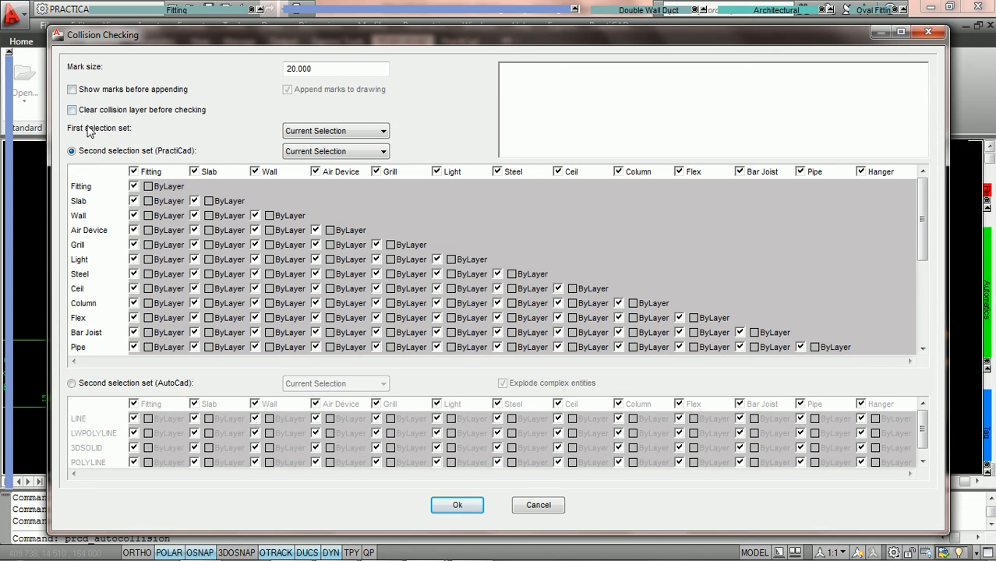
{"action": "left_click", "coordinate": [452, 505]}
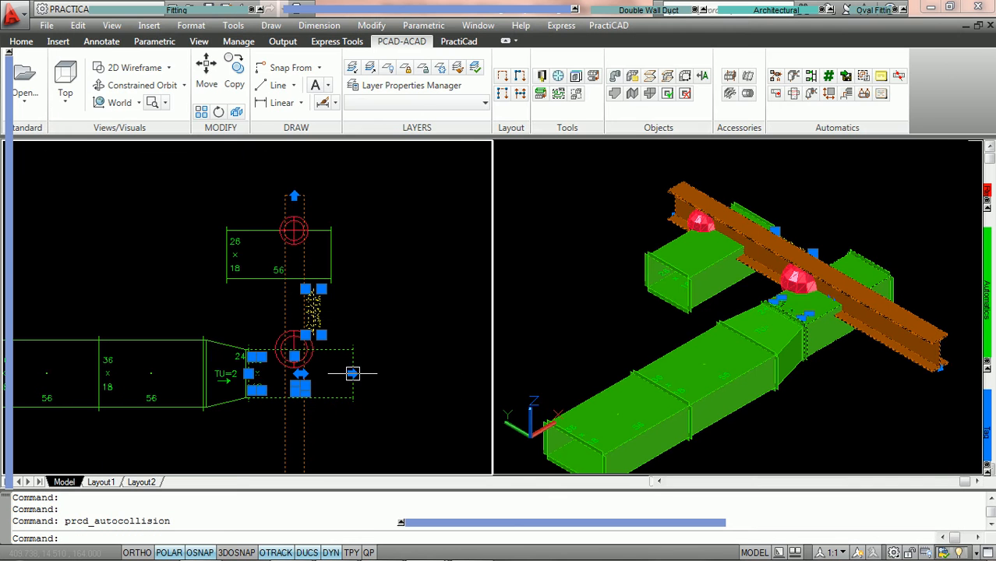
{"action": "scroll", "coordinate": [293, 382], "scroll_direction": "up", "scroll_amount": 2}
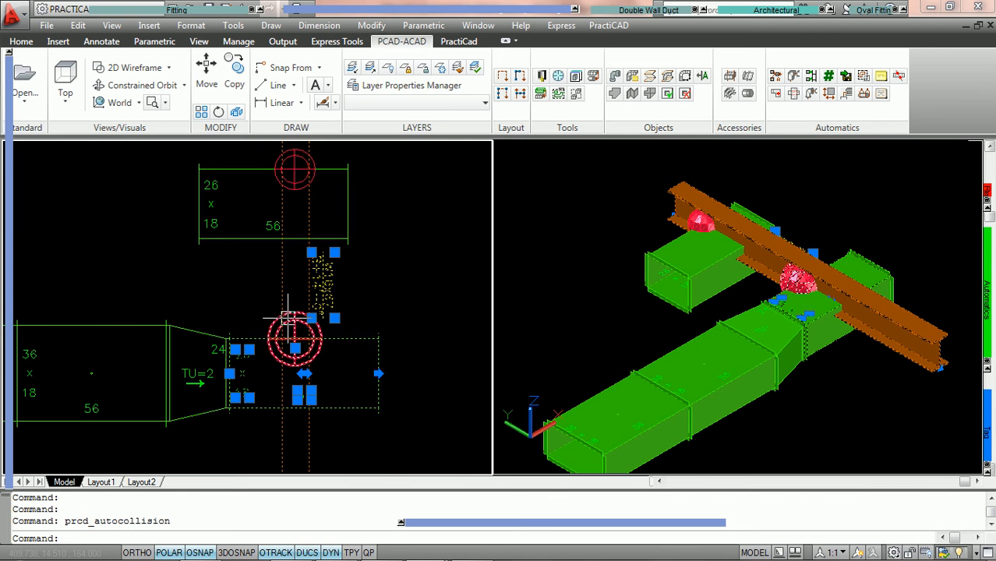
{"action": "key", "text": "Escape"}
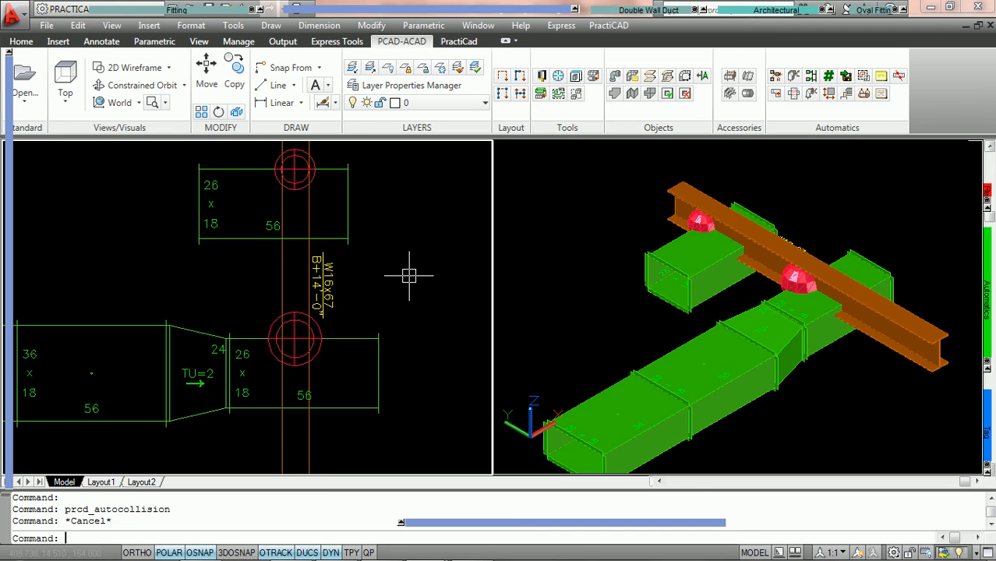
- Undo the last zoom and the last collision check
{"action": "key", "text": "ctrl+z"}
{"action": "key", "text": "ctrl+z"}
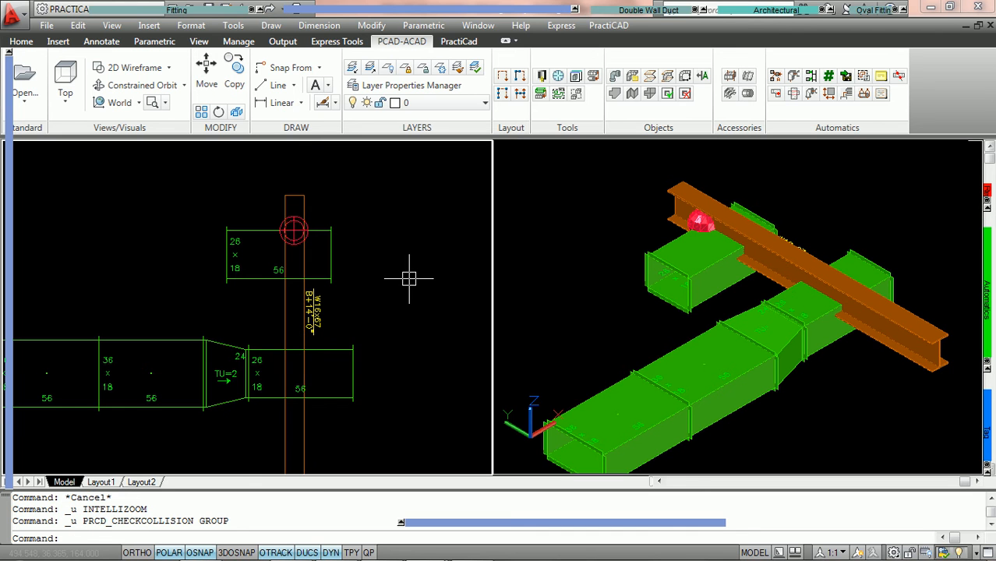
- Run AutoCollision on the lower transition, end duct and beam with the collision layer cleared before checking
{"action": "left_click", "coordinate": [384, 426]}
{"action": "left_click", "coordinate": [221, 303]}
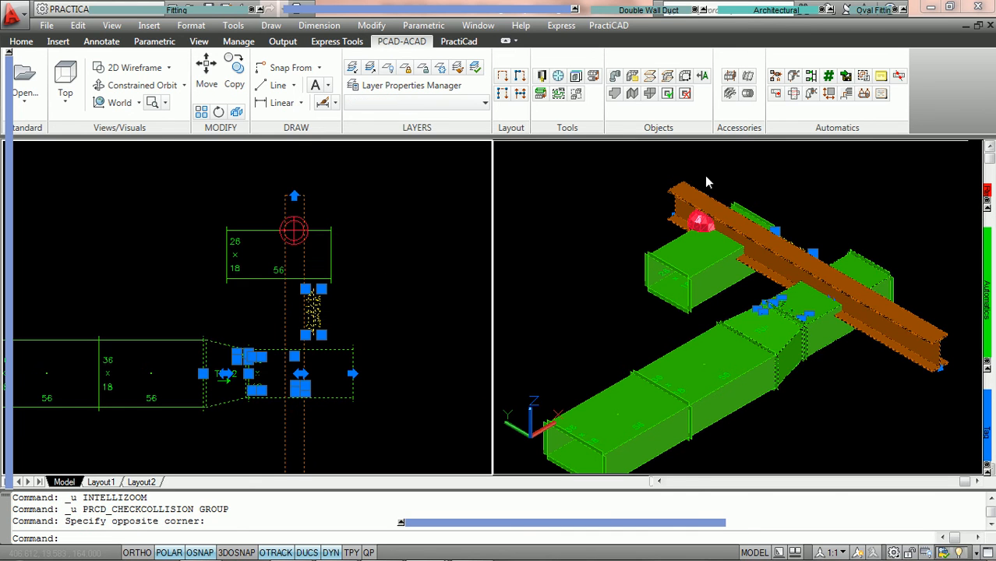
{"action": "left_click", "coordinate": [898, 76]}
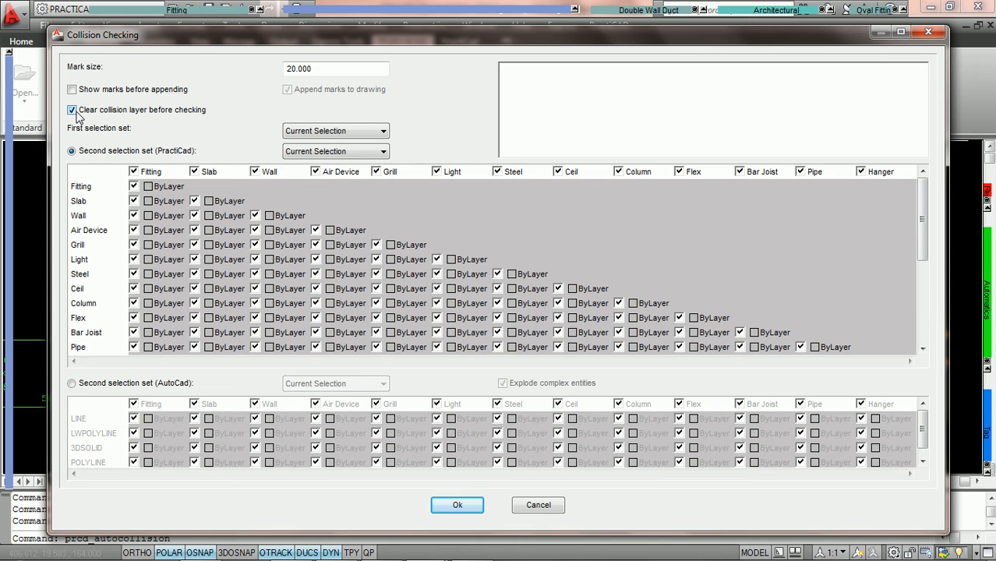
{"action": "left_click", "coordinate": [455, 504]}
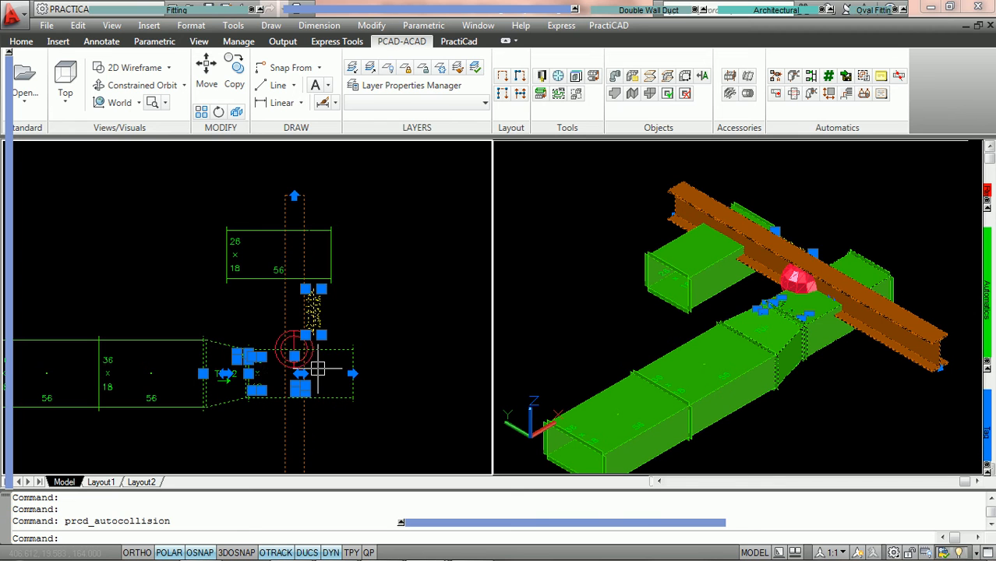
{"action": "key", "text": "Escape"}
{"action": "scroll", "coordinate": [312, 363], "scroll_direction": "up", "scroll_amount": 2}
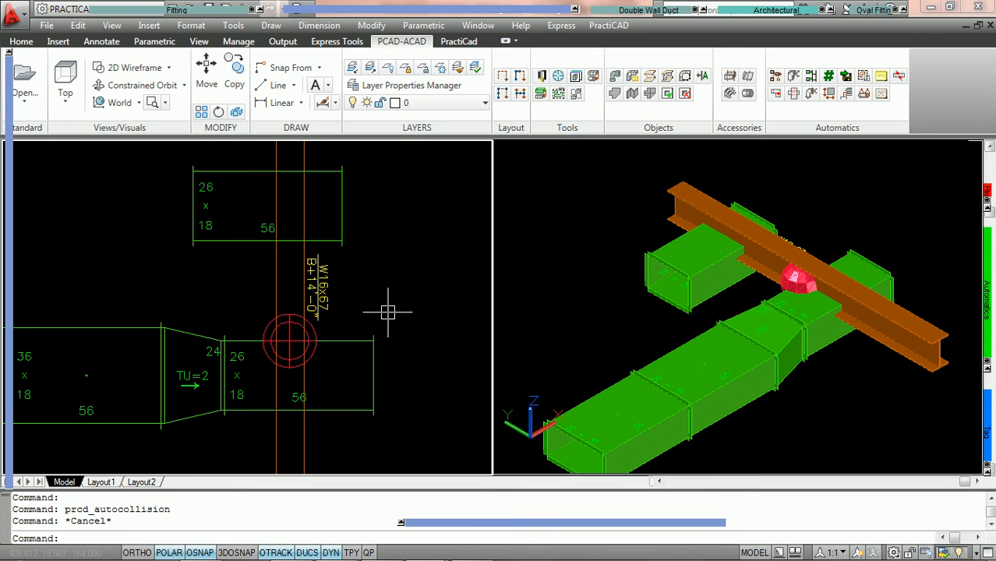
- Review the first selection set options in the collision check against the objects currently selected in the drawing
{"action": "key", "text": "Return"}
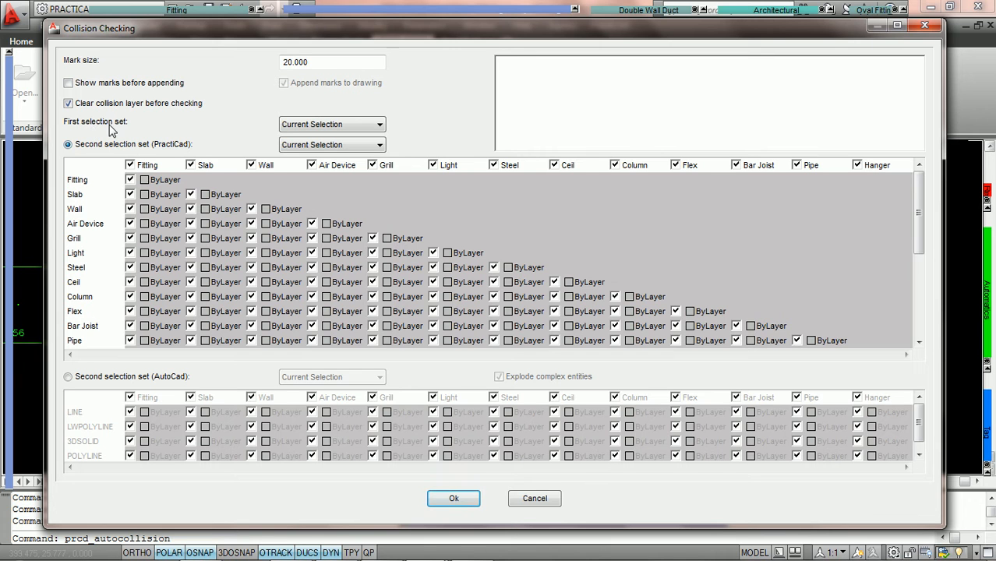
{"action": "left_click", "coordinate": [372, 130]}
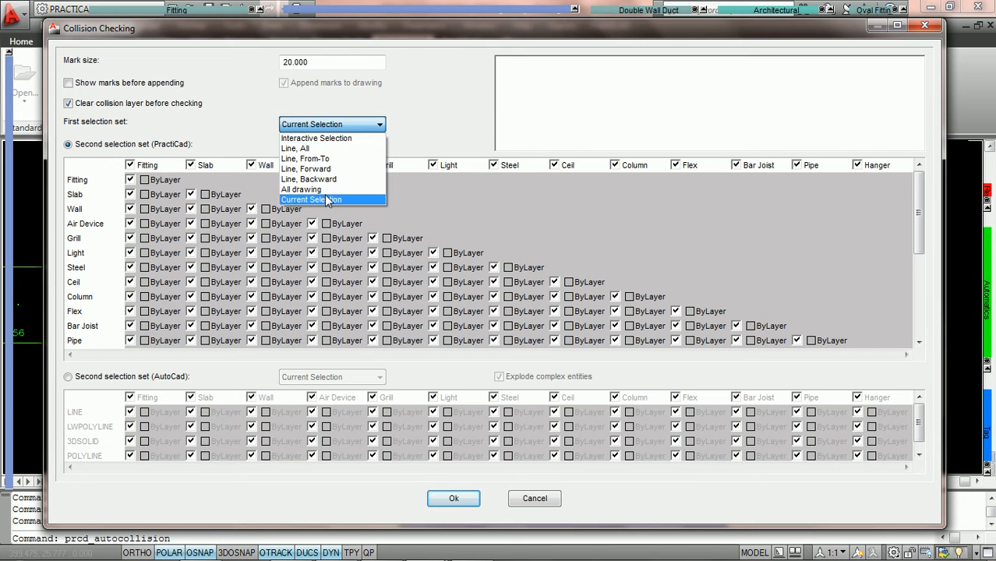
{"action": "left_click", "coordinate": [352, 125]}
{"action": "left_click_drag", "start_coordinate": [372, 32], "coordinate": [387, 393]}
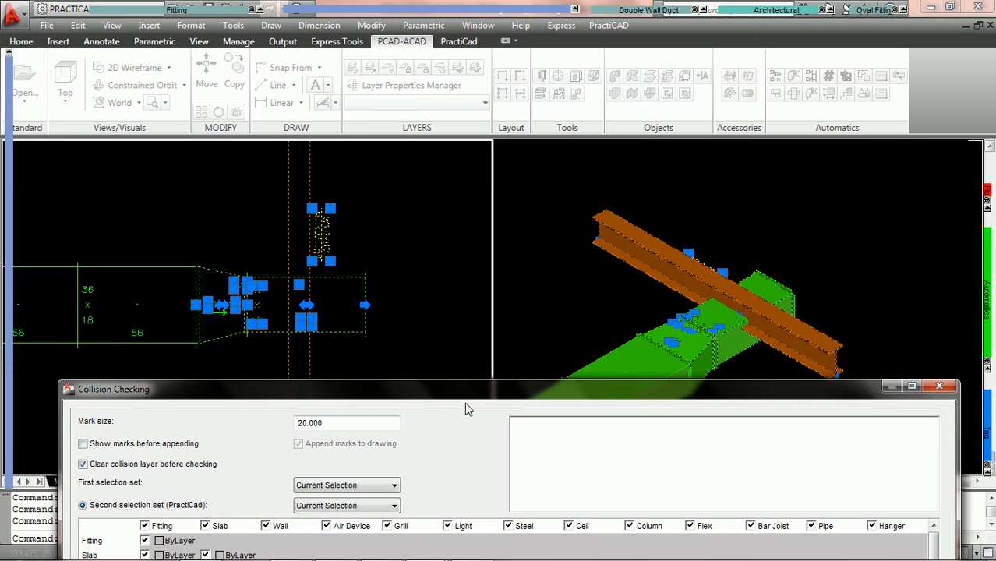
{"action": "left_click_drag", "start_coordinate": [468, 394], "coordinate": [467, 31]}
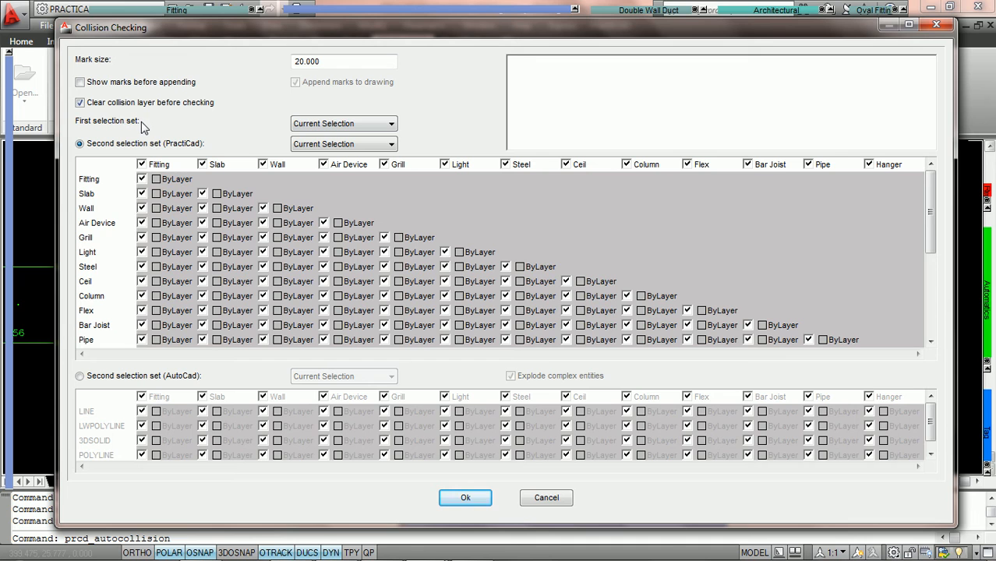
{"action": "left_click", "coordinate": [390, 126]}
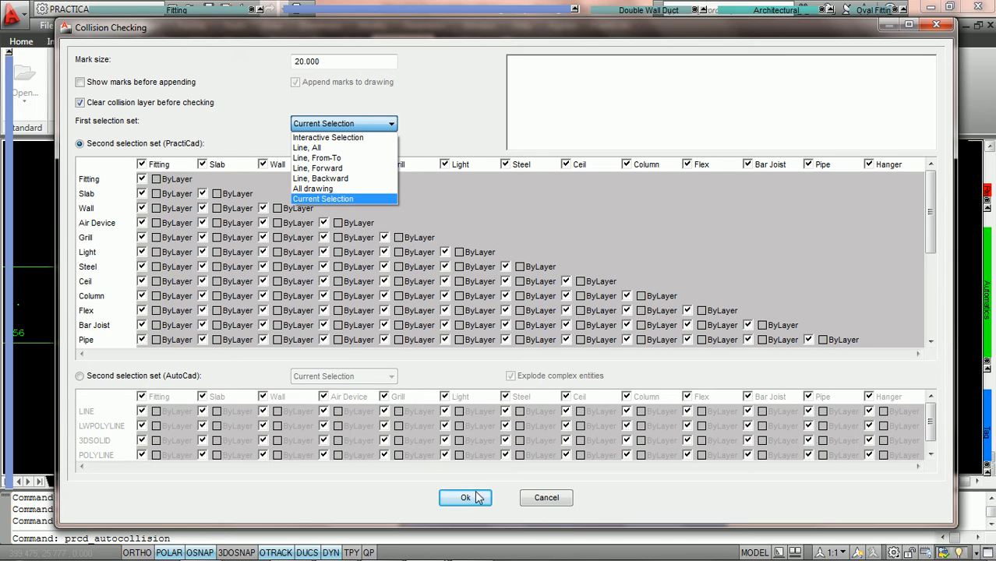
{"action": "left_click", "coordinate": [413, 129]}
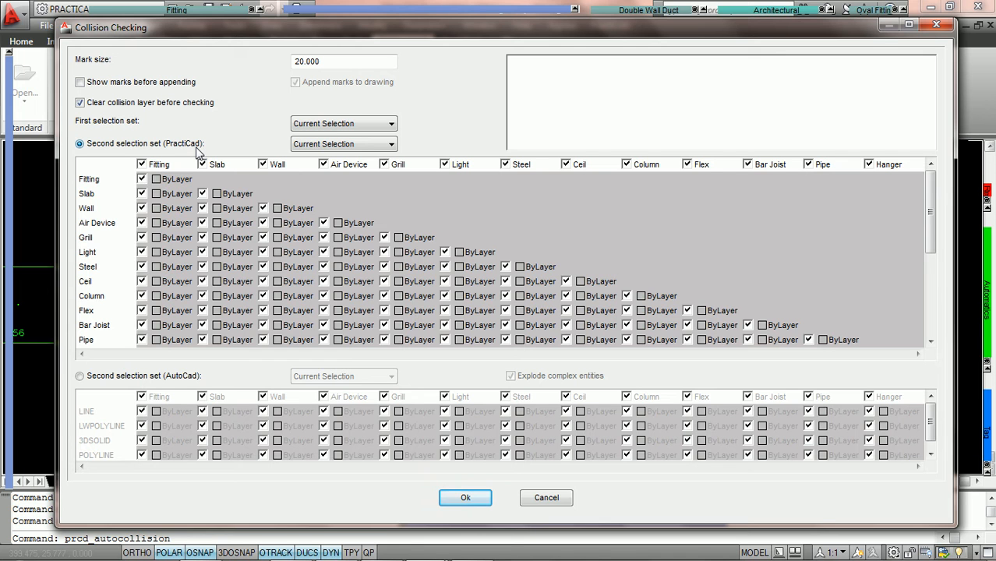
- Compare the AutoCad and PractiCad object matrices for the second selection set, ending on PractiCad
{"action": "left_click", "coordinate": [173, 377]}
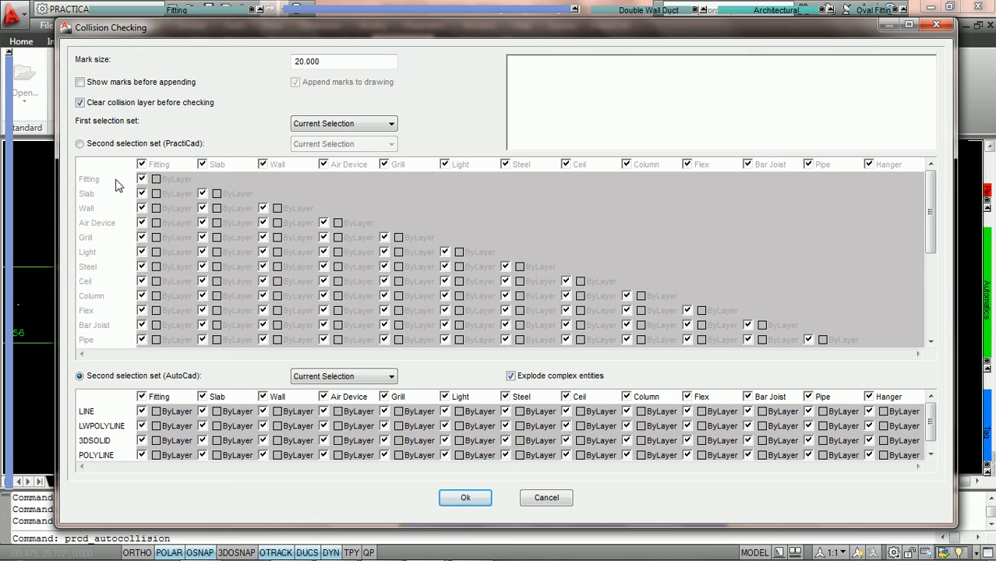
{"action": "left_click", "coordinate": [80, 144]}
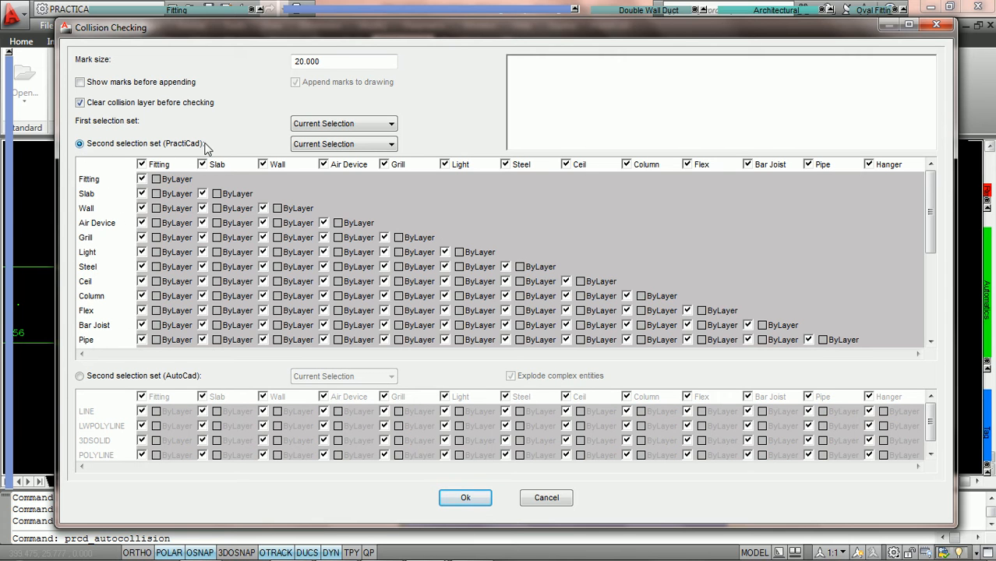
{"action": "left_click", "coordinate": [79, 377]}
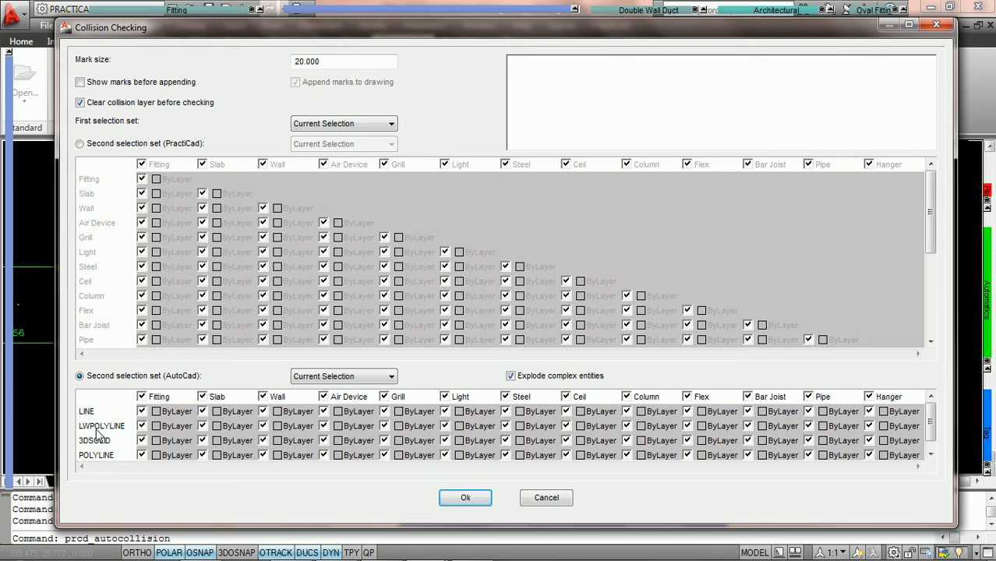
{"action": "left_click", "coordinate": [80, 145]}
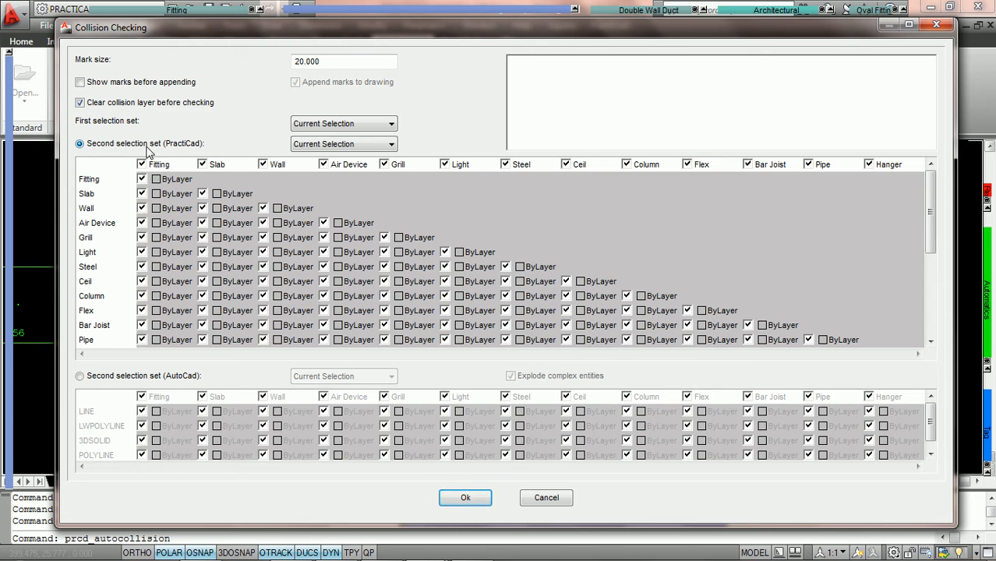
- Set the PractiCad second selection set to Interactive Selection and run the check against the beam
{"action": "left_click", "coordinate": [392, 147]}
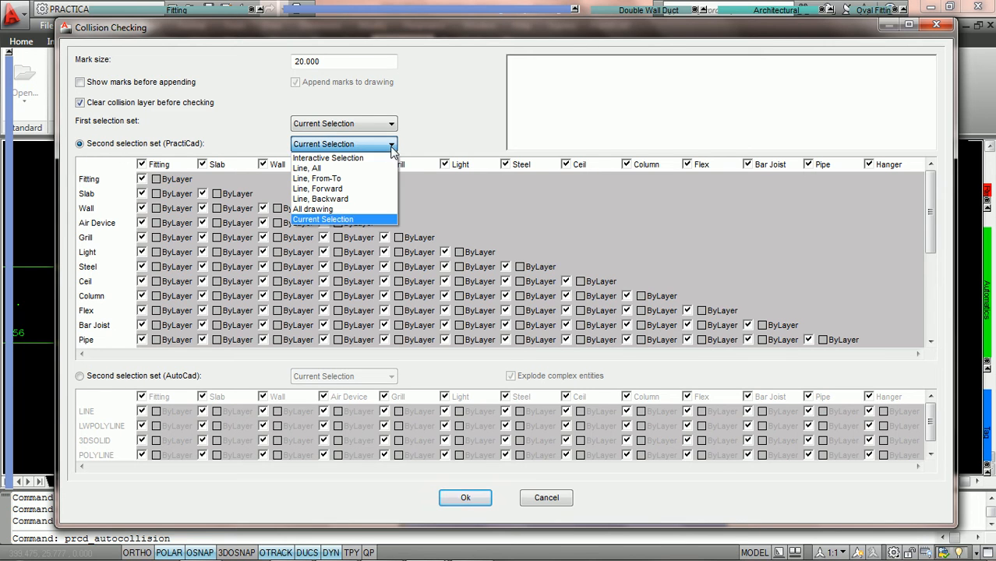
{"action": "left_click", "coordinate": [374, 159]}
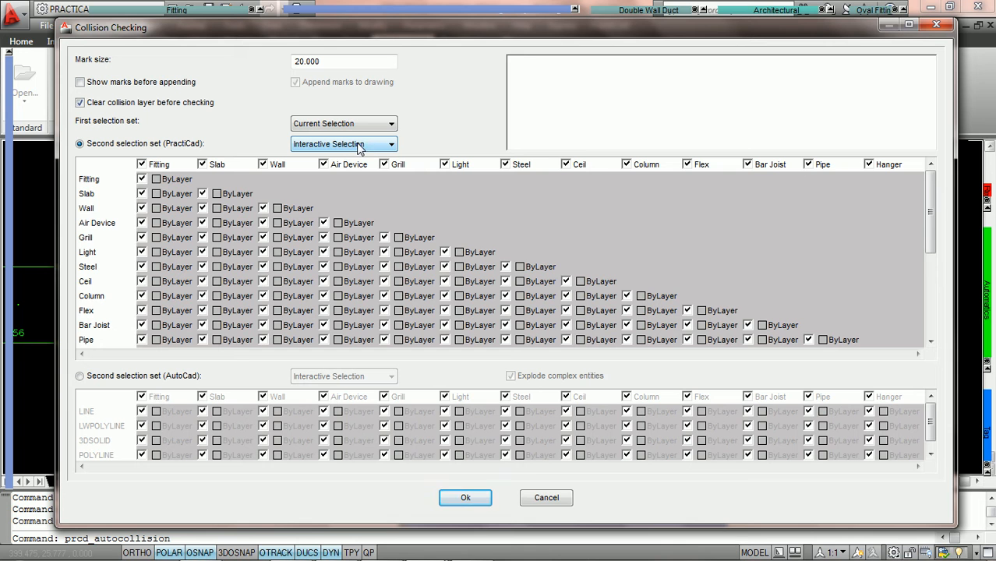
{"action": "left_click", "coordinate": [465, 497]}
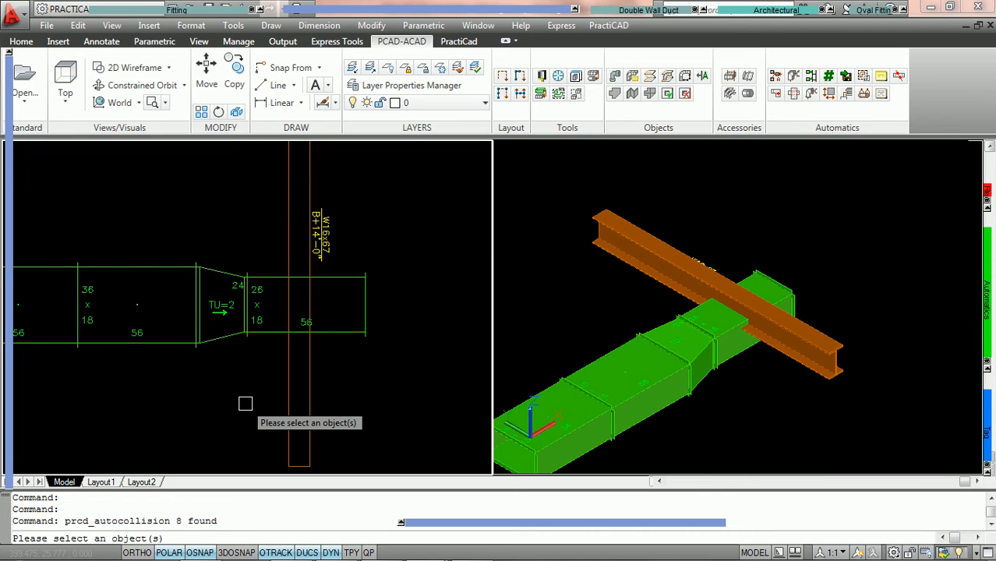
{"action": "left_click", "coordinate": [288, 357]}
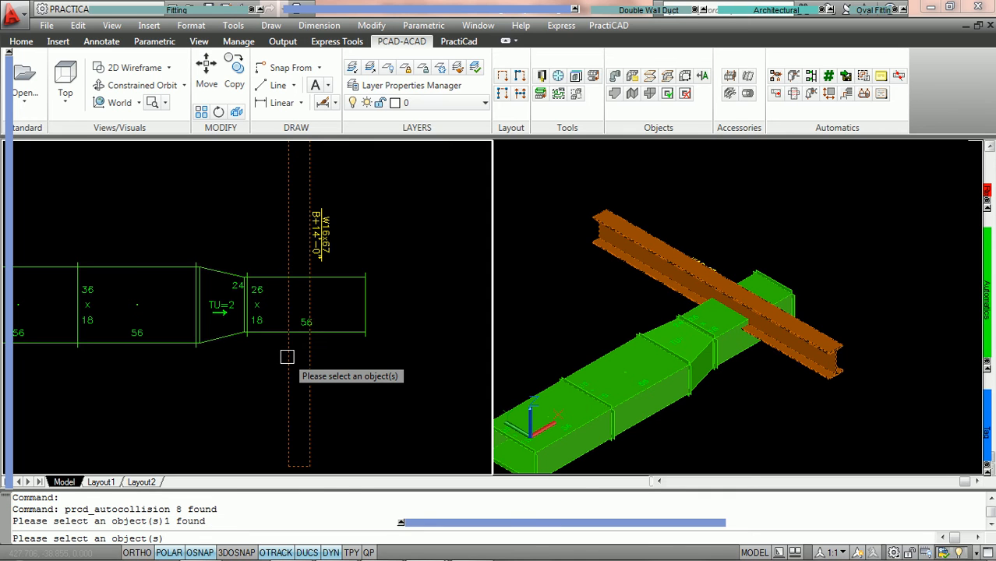
{"action": "key", "text": "Return"}
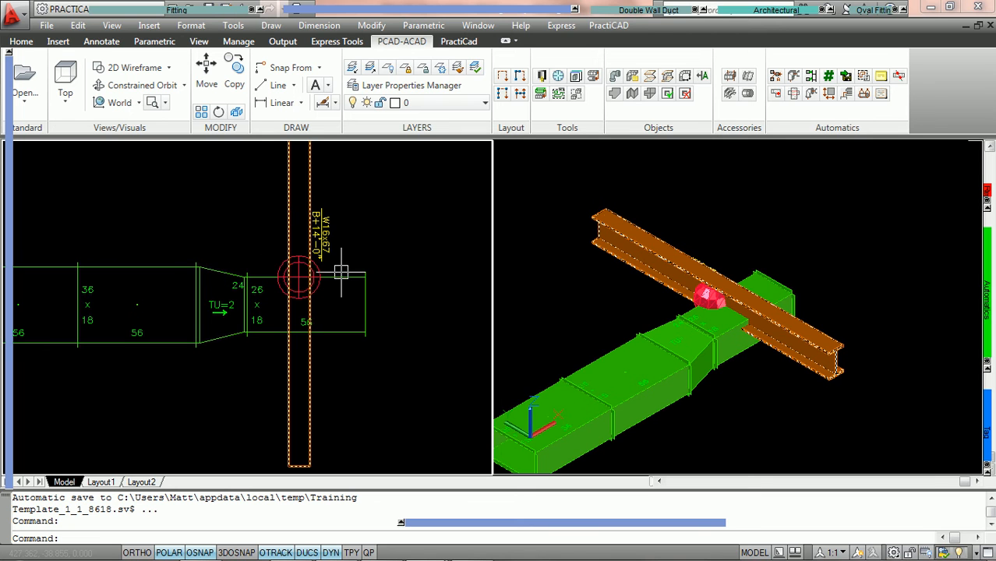
- Examine the selected ducts, tee branch and beam behind the Collision Checking dialog
{"action": "mouse_move", "coordinate": [324, 273]}
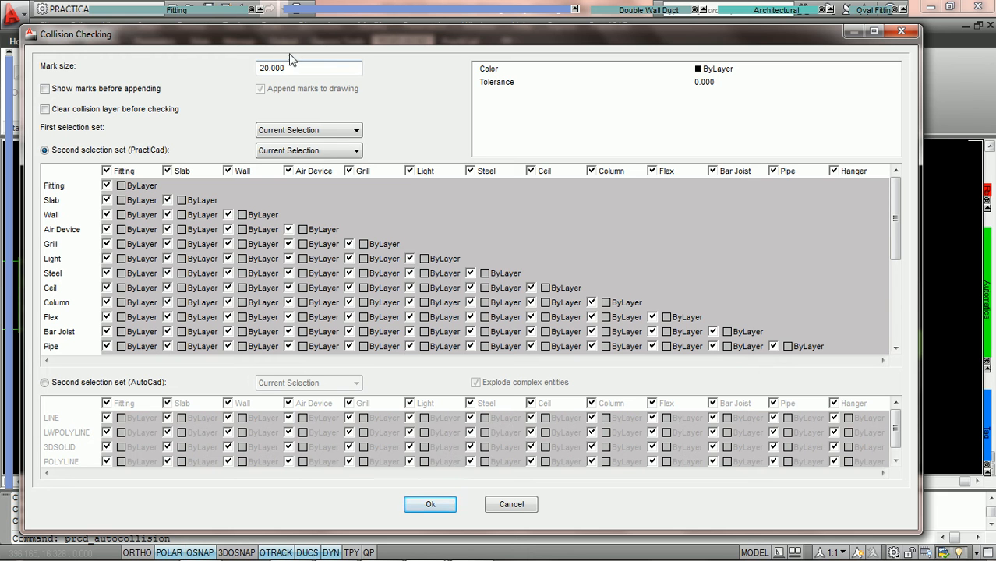
{"action": "mouse_move", "coordinate": [299, 39]}
{"action": "left_mouse_down"}
{"action": "mouse_move", "coordinate": [339, 300]}
{"action": "mouse_move", "coordinate": [331, 401]}
{"action": "left_mouse_up"}
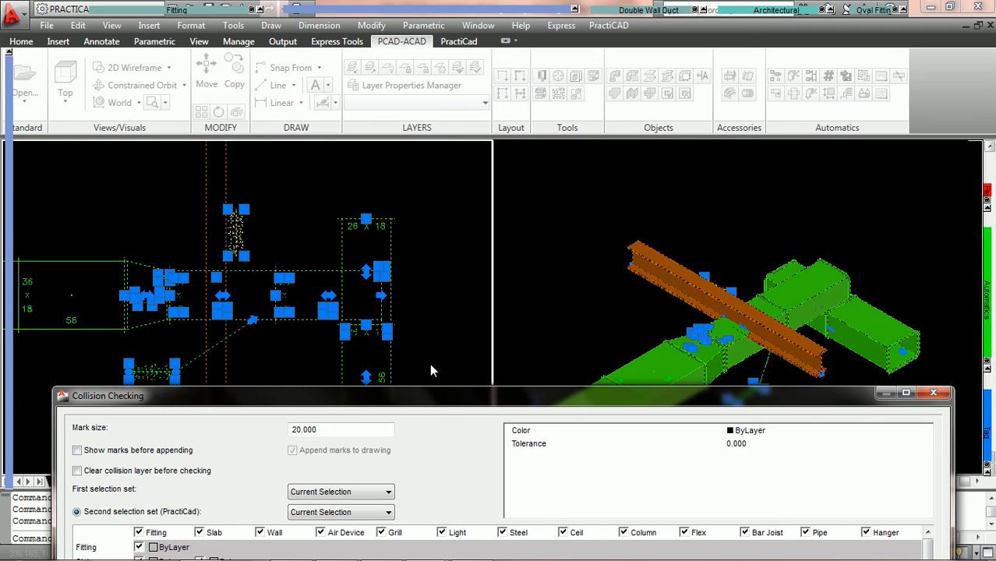
{"action": "left_click_drag", "start_coordinate": [442, 399], "coordinate": [435, 36]}
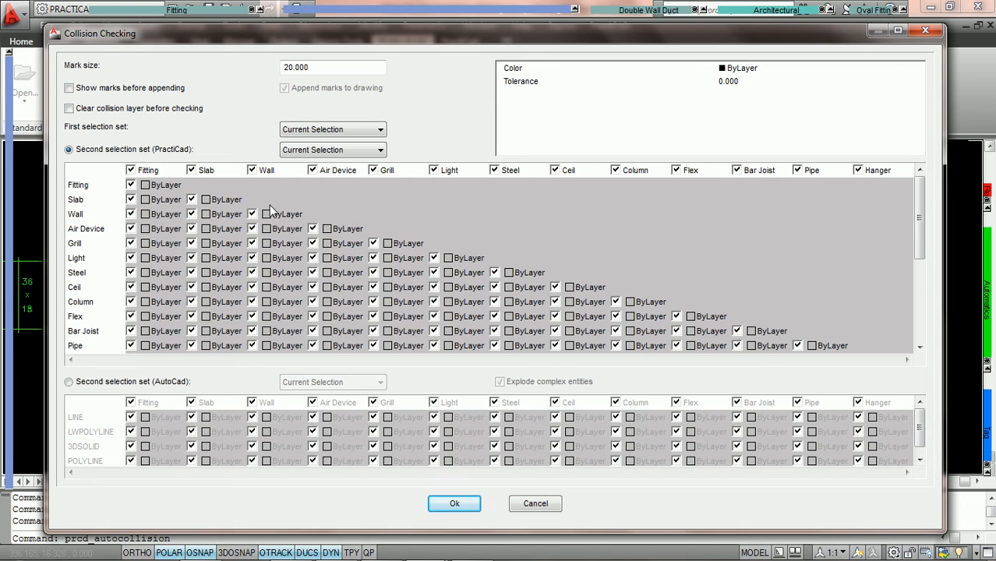
- Try excluding the Slab, Wall and Air Device categories from the collision matrix, and include them again
{"action": "left_click", "coordinate": [191, 170]}
{"action": "left_click", "coordinate": [251, 170]}
{"action": "left_click", "coordinate": [313, 170]}
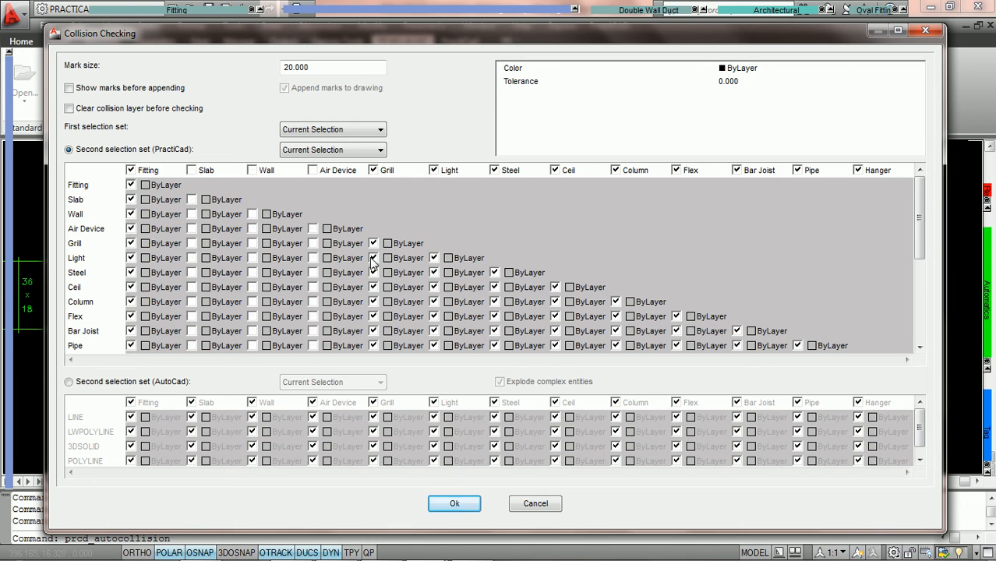
{"action": "left_click", "coordinate": [312, 170]}
{"action": "left_click", "coordinate": [252, 170]}
{"action": "left_click", "coordinate": [191, 171]}
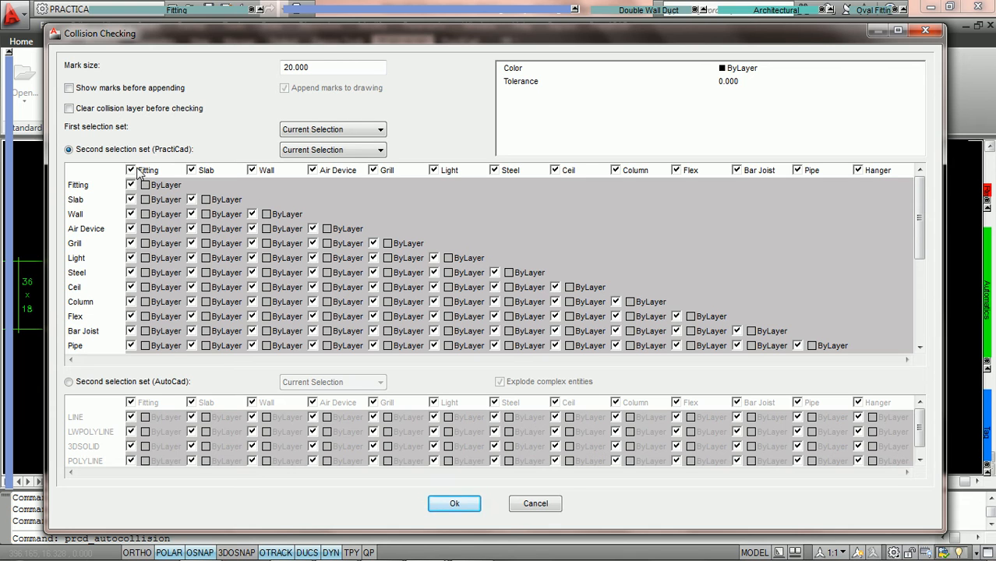
- Exclude the Fitting–Steel pair from the collision matrix and run the check on the current selection
{"action": "left_click", "coordinate": [131, 273]}
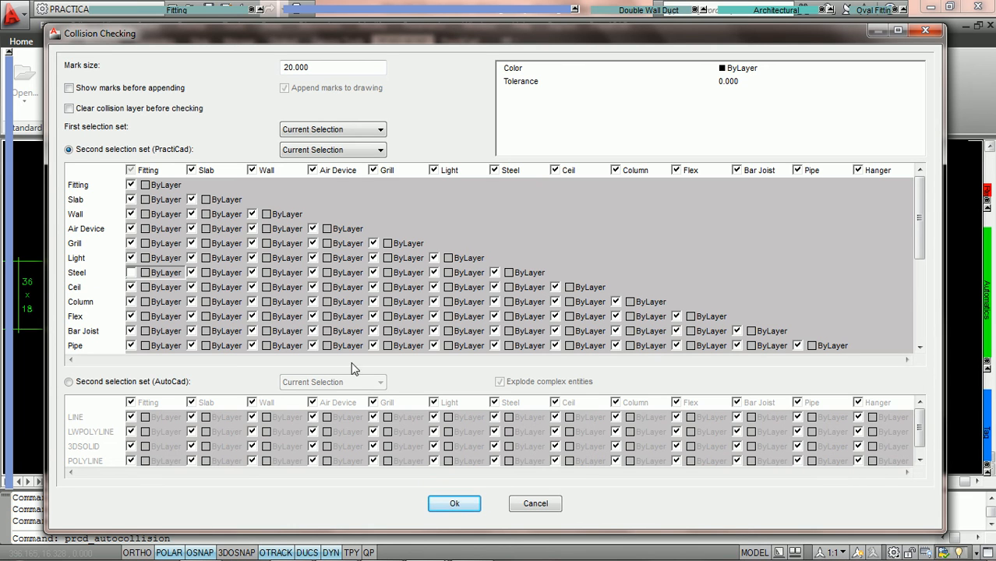
{"action": "left_click", "coordinate": [454, 504]}
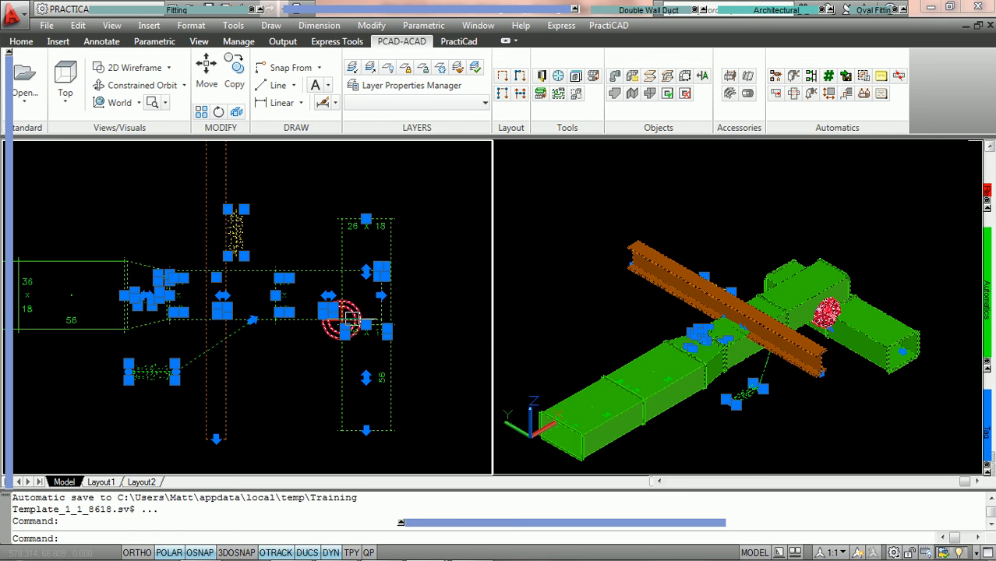
{"action": "mouse_move", "coordinate": [354, 314]}
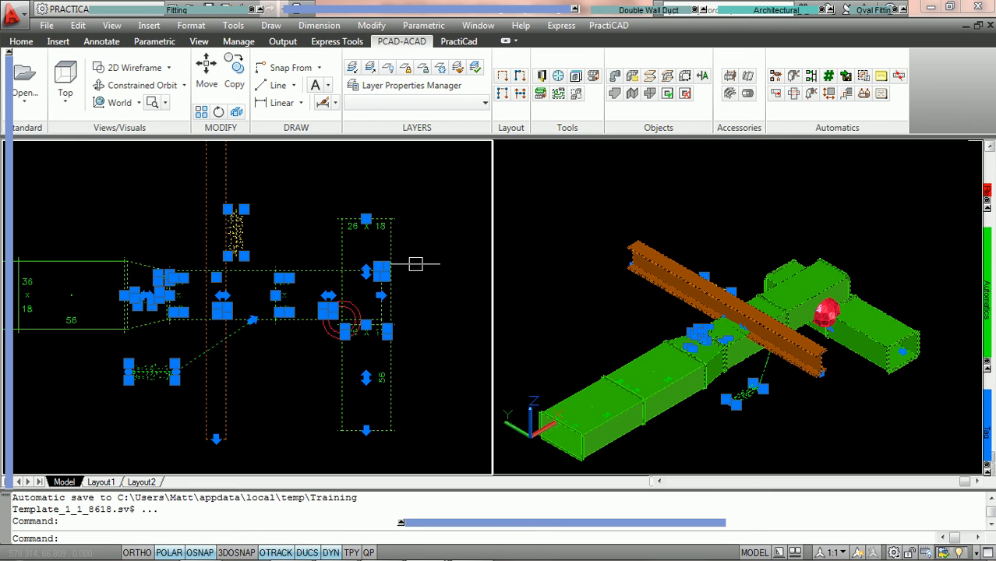
- Include the Fitting–Steel pair again and rerun AutoCollision on the same ducts and beam
{"action": "left_click", "coordinate": [899, 77]}
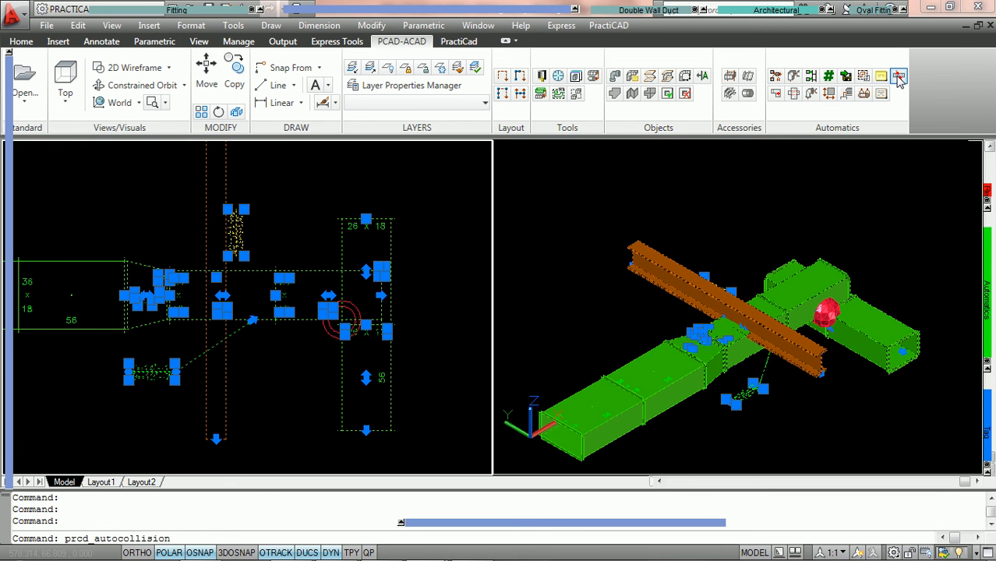
{"action": "left_click", "coordinate": [133, 275]}
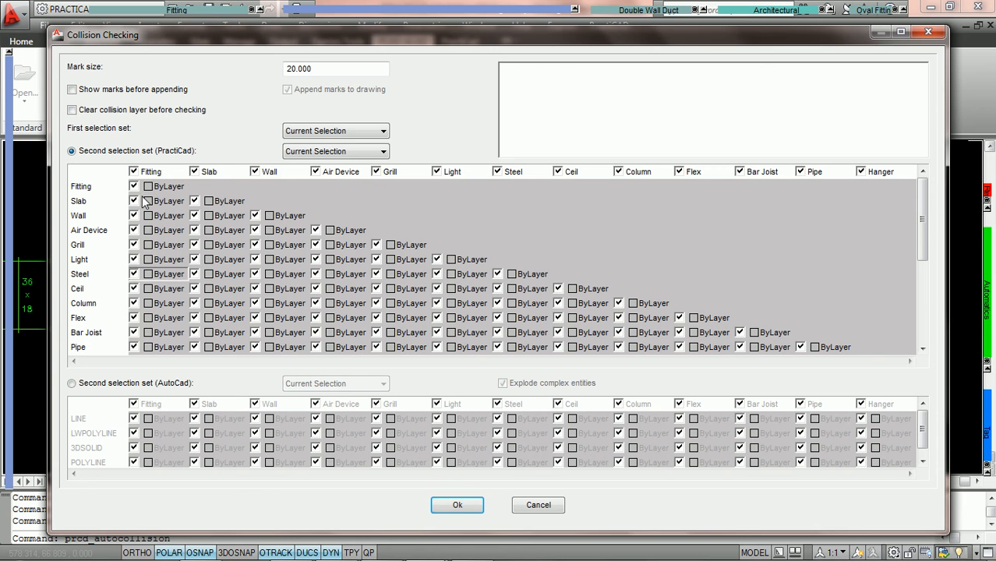
{"action": "left_click", "coordinate": [456, 505]}
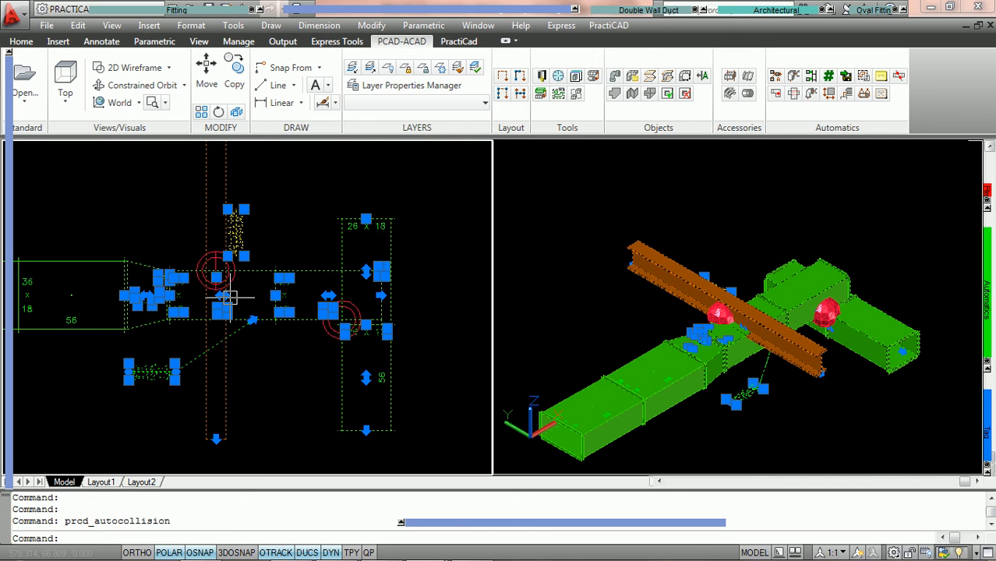
{"action": "scroll", "coordinate": [230, 297], "scroll_direction": "up", "scroll_amount": 2}
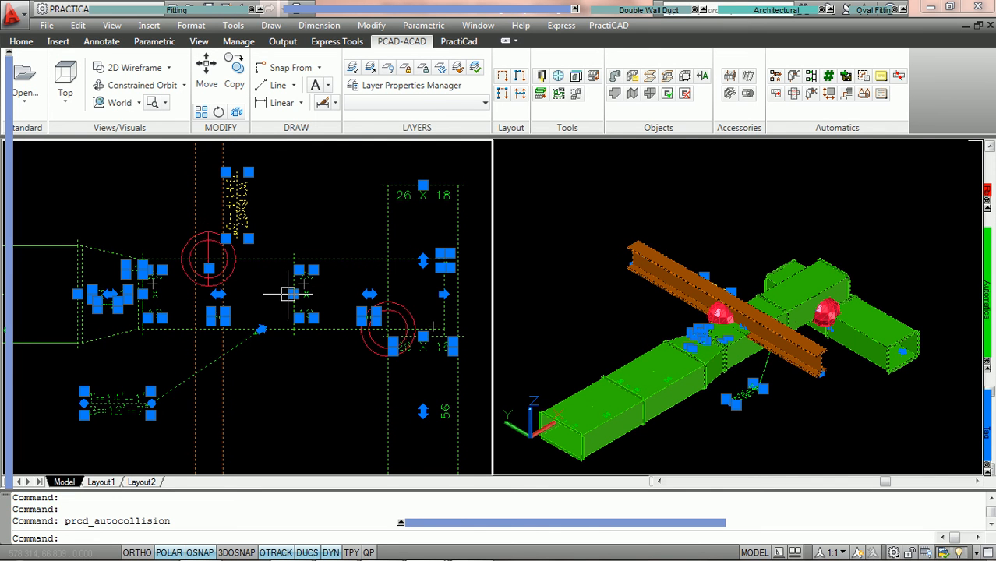
{"action": "mouse_move", "coordinate": [289, 294]}
{"action": "scroll", "coordinate": [289, 294], "scroll_direction": "down", "scroll_amount": 1}
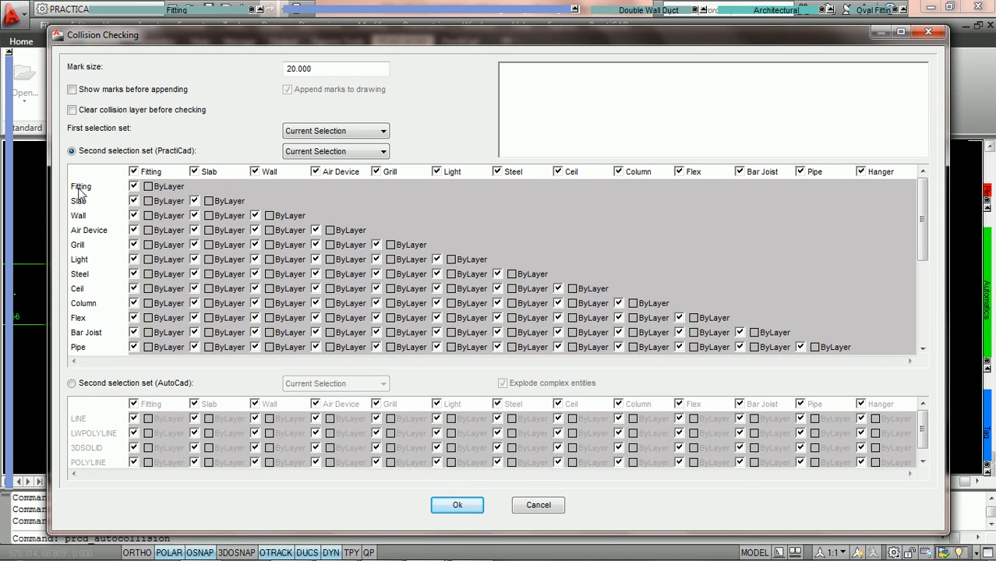
- Set the collision mark color of the Fitting–Fitting pair to index color 170
{"action": "left_click", "coordinate": [159, 188]}
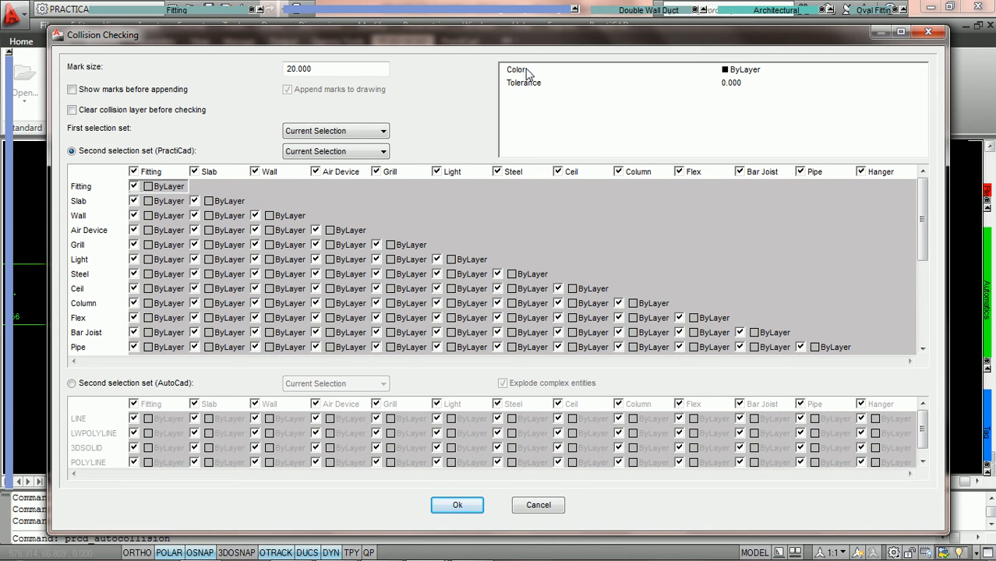
{"action": "left_click", "coordinate": [740, 73]}
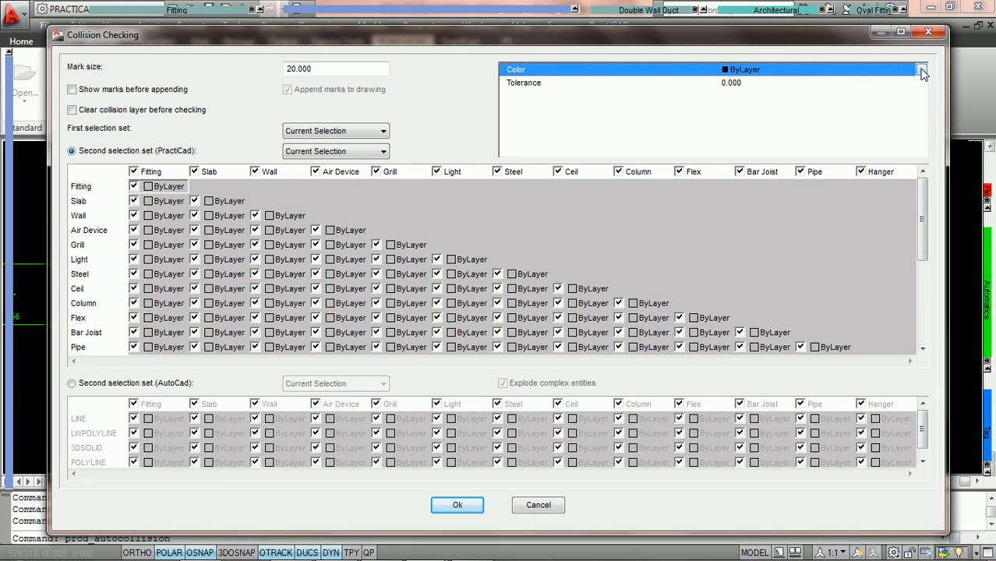
{"action": "left_click", "coordinate": [921, 70]}
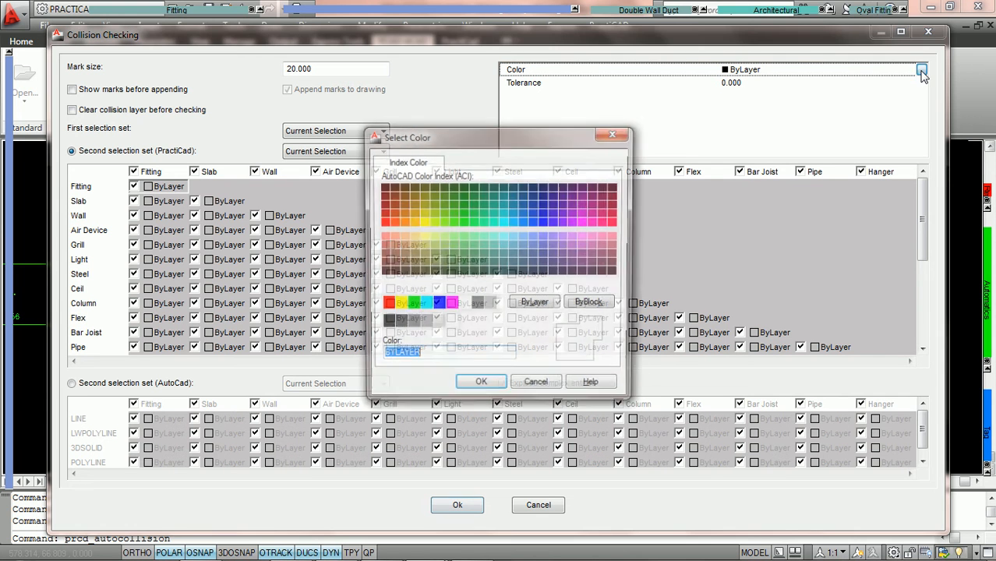
{"action": "left_click", "coordinate": [543, 222]}
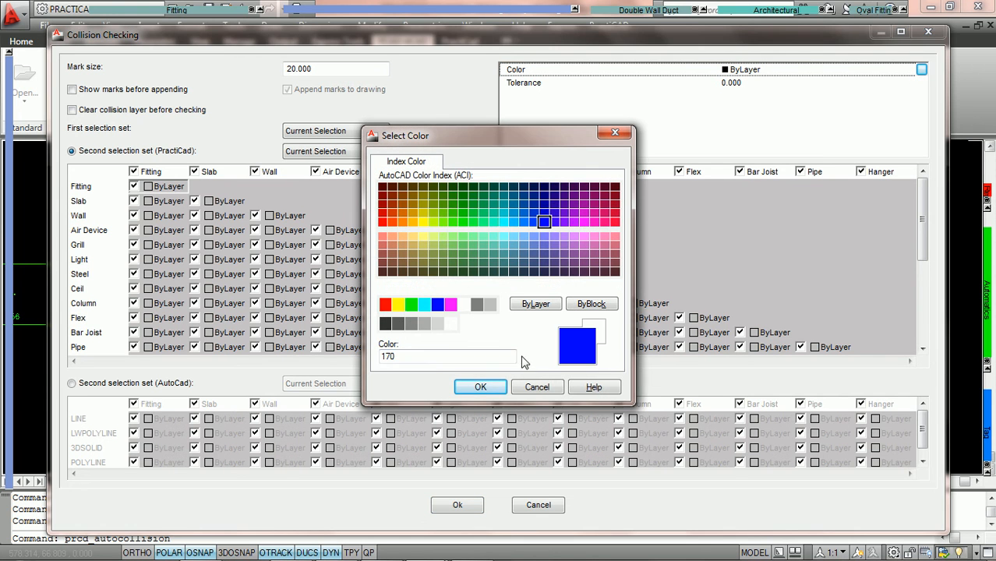
{"action": "left_click", "coordinate": [483, 387]}
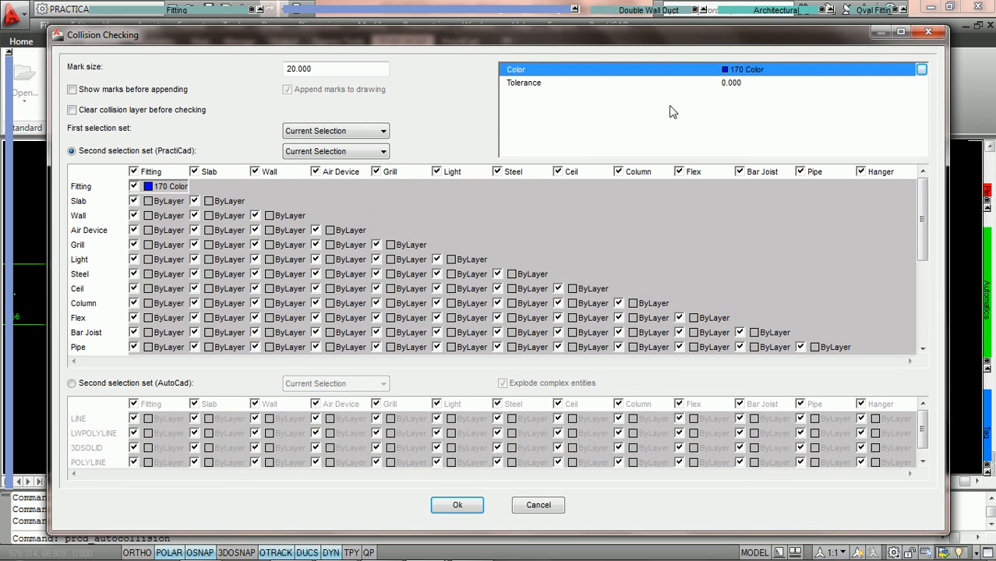
- Set the Fitting–Steel pair's mark color to index color 110 and run the collision check
{"action": "left_click", "coordinate": [165, 271]}
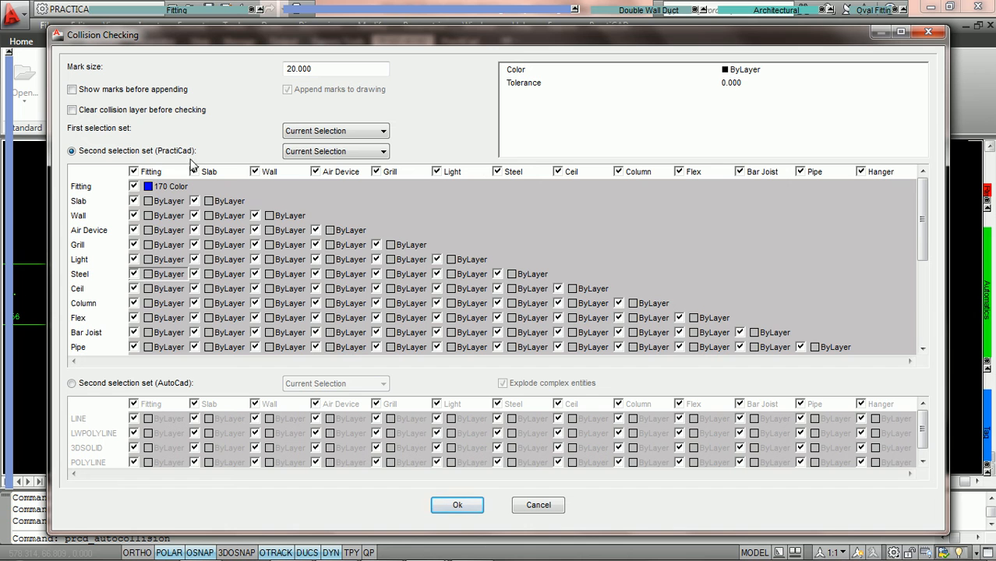
{"action": "left_click", "coordinate": [742, 70]}
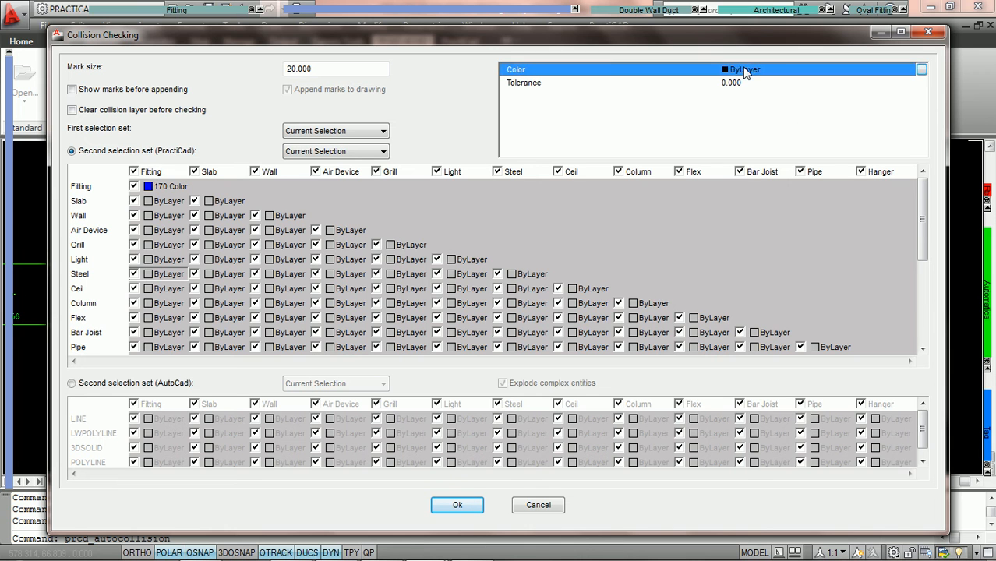
{"action": "left_click", "coordinate": [922, 70]}
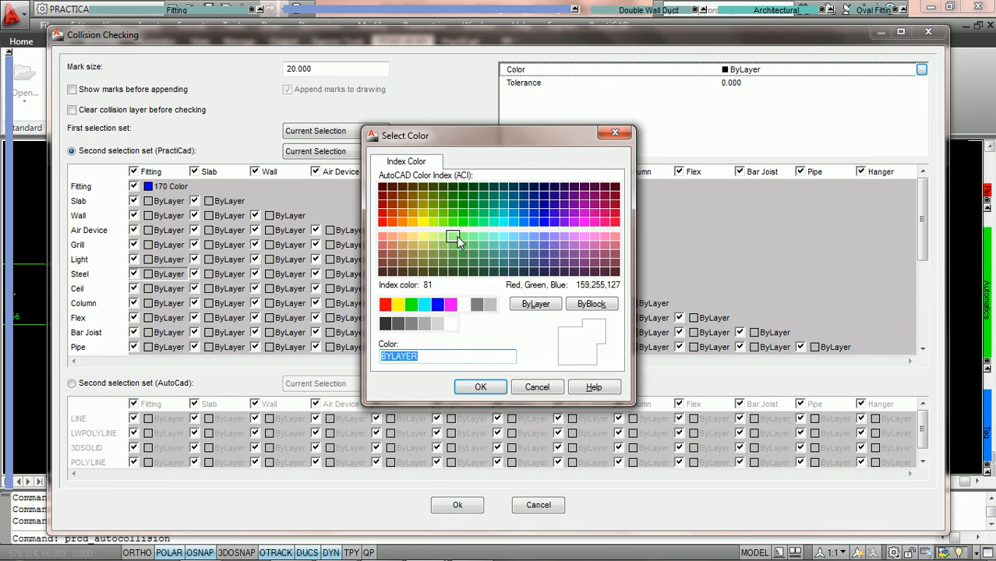
{"action": "left_click", "coordinate": [484, 223]}
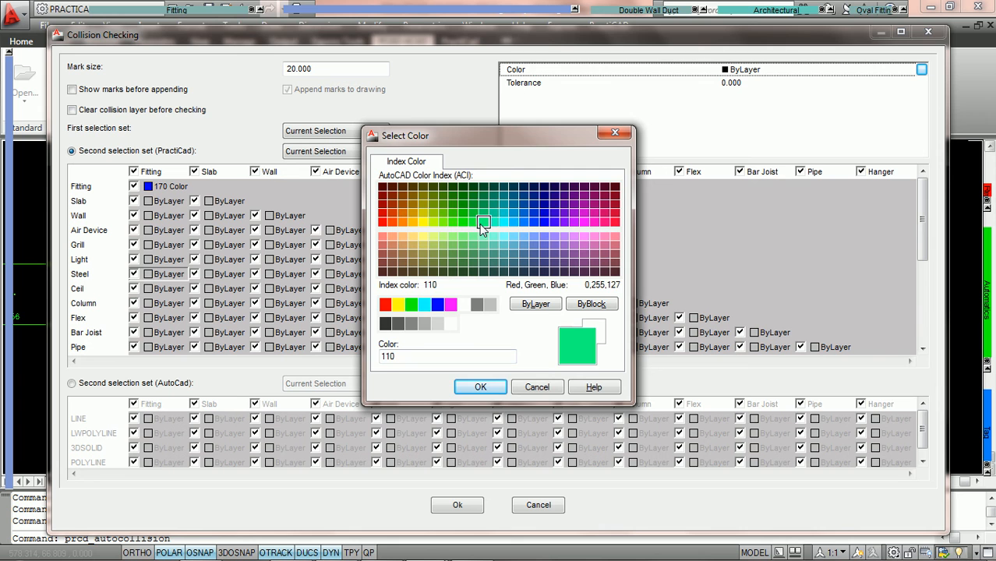
{"action": "left_click", "coordinate": [479, 388]}
{"action": "left_click", "coordinate": [457, 506]}
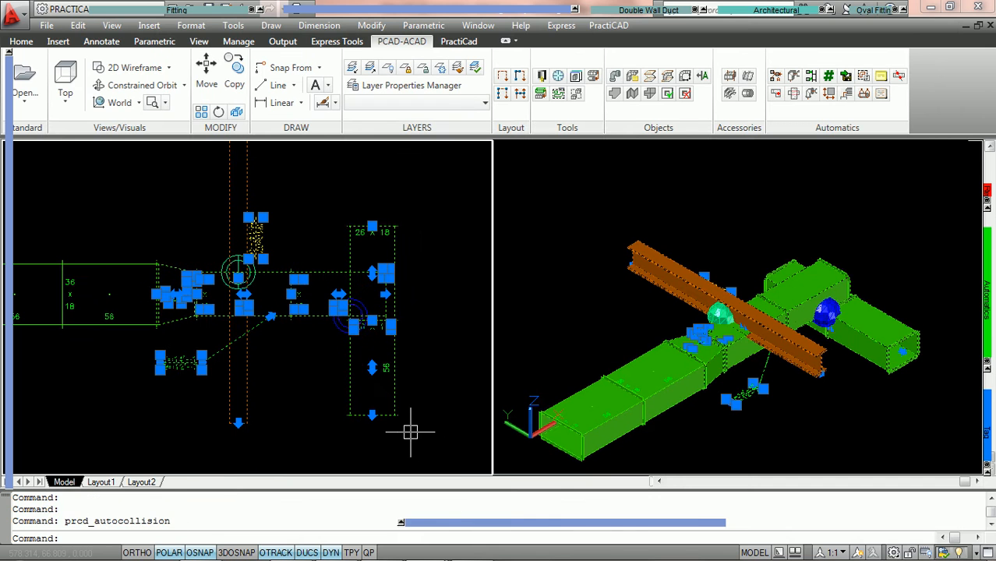
- Rerun AutoCollision on the same selection with a tolerance of 2.000 for the Fitting–Steel pair
{"action": "scroll", "coordinate": [338, 352], "scroll_direction": "up", "scroll_amount": 2}
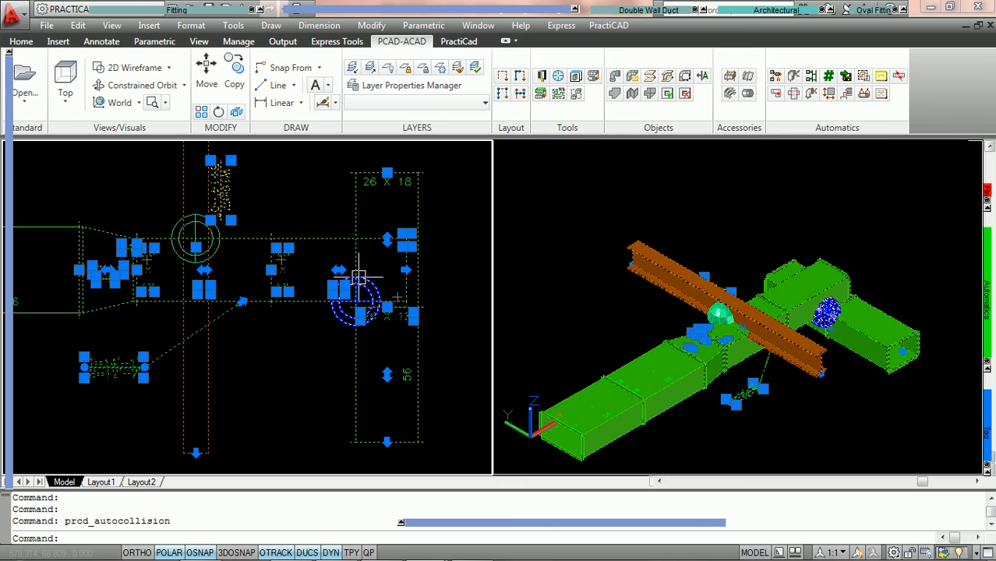
{"action": "scroll", "coordinate": [357, 277], "scroll_direction": "down", "scroll_amount": 2}
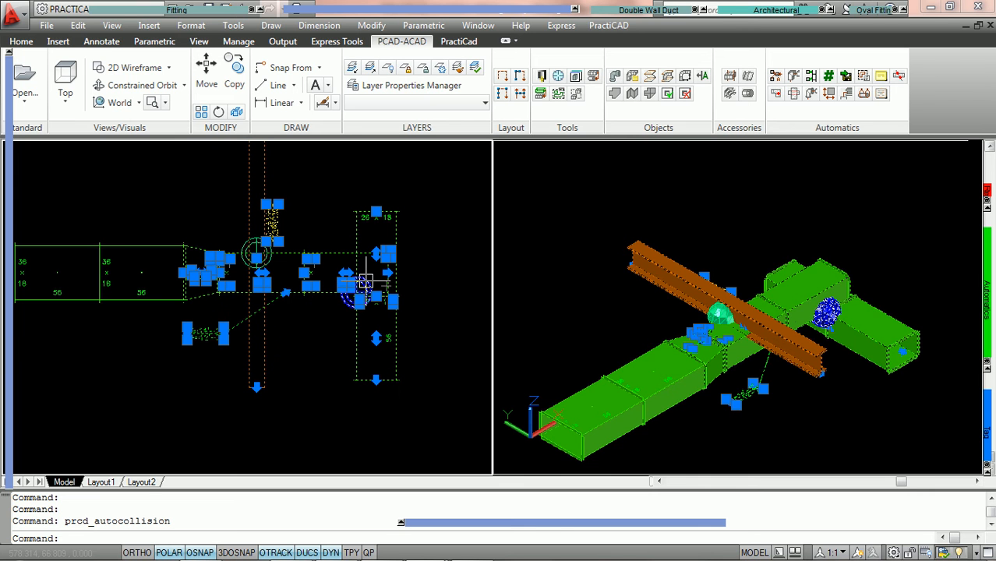
{"action": "mouse_move", "coordinate": [366, 281]}
{"action": "key", "text": "Return"}
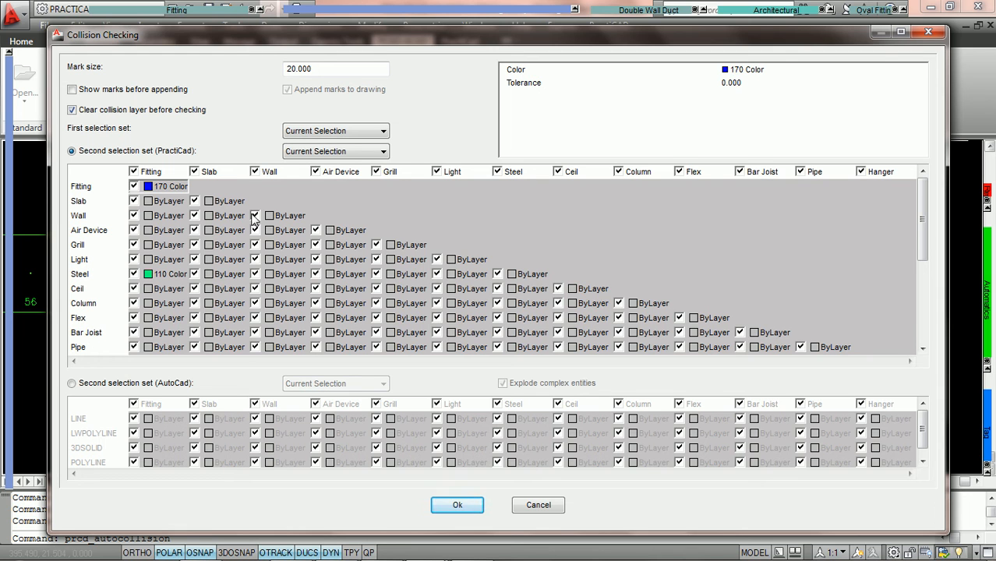
{"action": "left_click", "coordinate": [163, 273]}
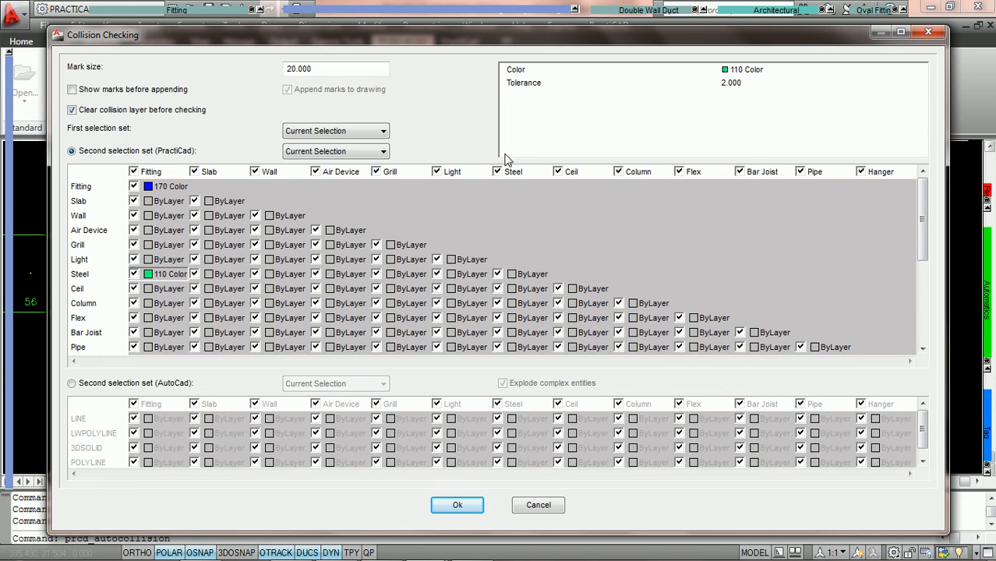
{"action": "left_click", "coordinate": [725, 84]}
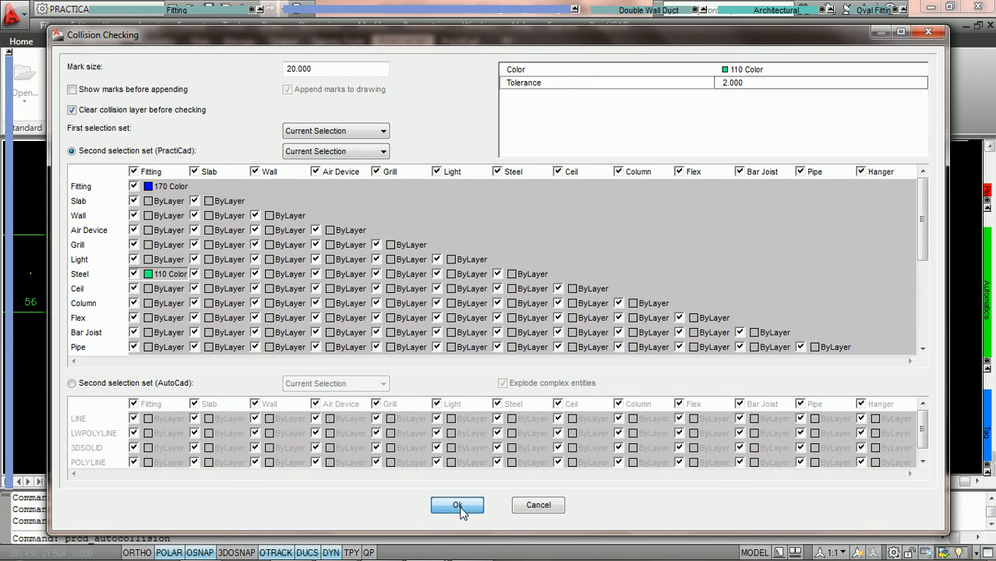
{"action": "left_click", "coordinate": [459, 506]}
- Clear the selection and set the Top Change of the duct transition before the beam to -3
{"action": "scroll", "coordinate": [177, 269], "scroll_direction": "up", "scroll_amount": 3}
{"action": "middle_click_drag", "start_coordinate": [187, 269], "coordinate": [259, 269]}
{"action": "scroll", "coordinate": [260, 269], "scroll_direction": "down", "scroll_amount": 4}
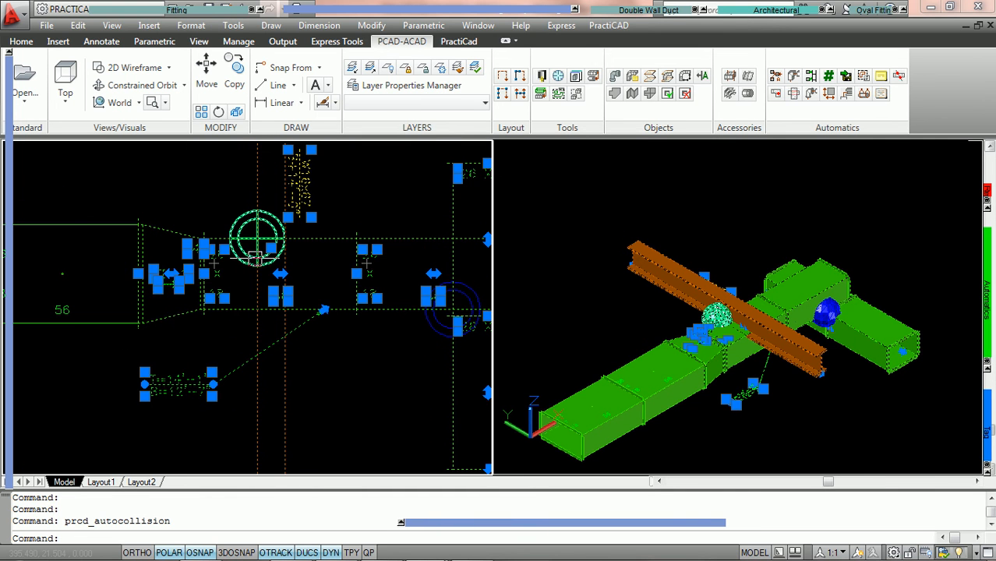
{"action": "key", "text": "Escape"}
{"action": "scroll", "coordinate": [257, 256], "scroll_direction": "up", "scroll_amount": 2}
{"action": "scroll", "coordinate": [273, 291], "scroll_direction": "up", "scroll_amount": 1}
{"action": "left_click", "coordinate": [274, 291]}
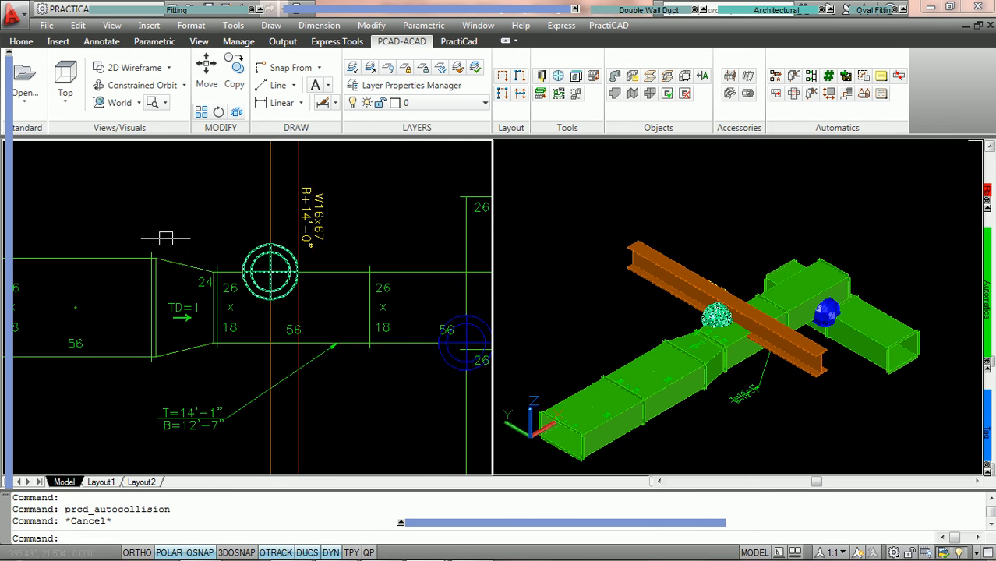
{"action": "double_click", "coordinate": [182, 260]}
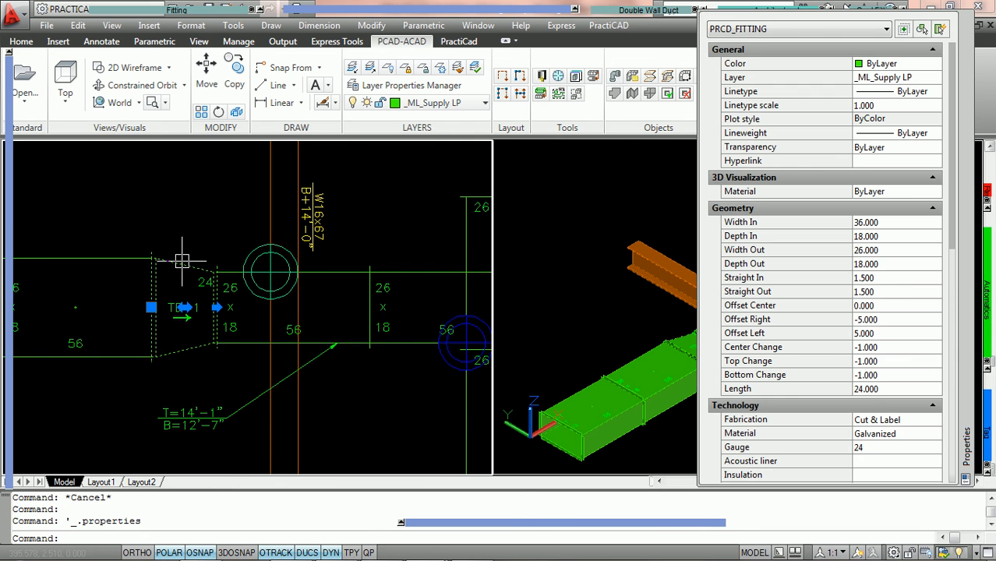
{"action": "left_click", "coordinate": [891, 361]}
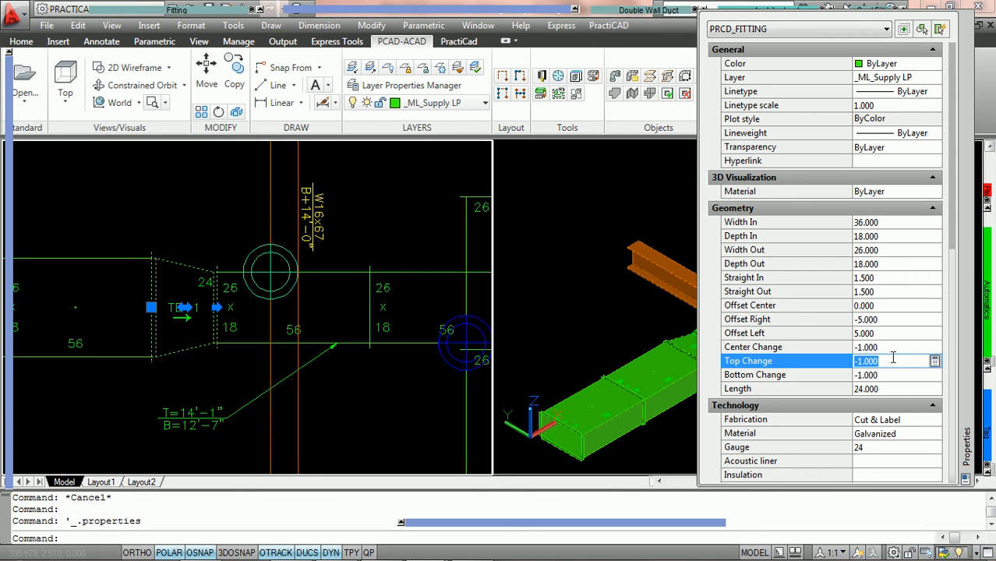
{"action": "type", "text": "-3"}
{"action": "key", "text": "Tab"}
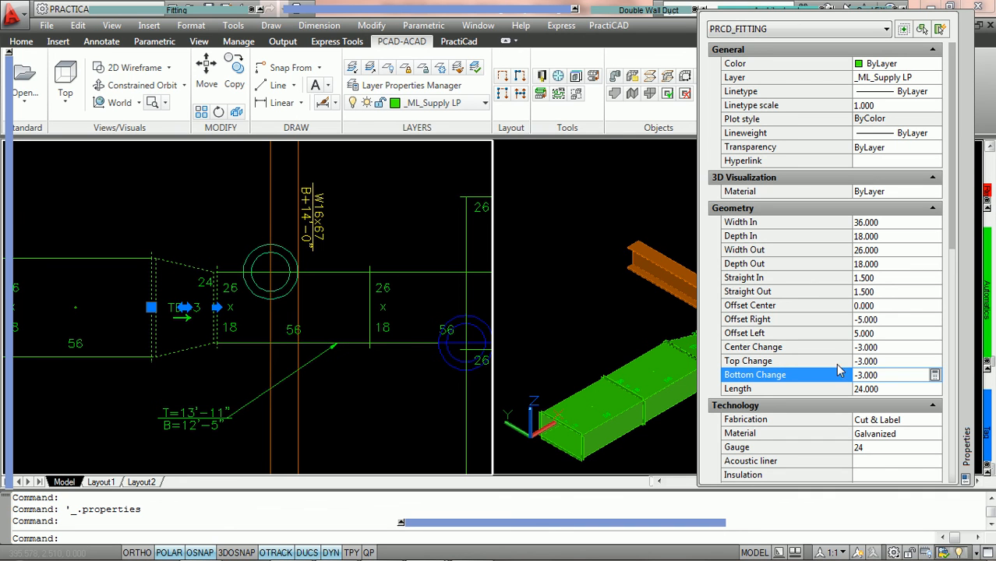
- Set the transition's Top Change to -5 to lower the duct further below the beam
{"action": "left_click", "coordinate": [891, 363]}
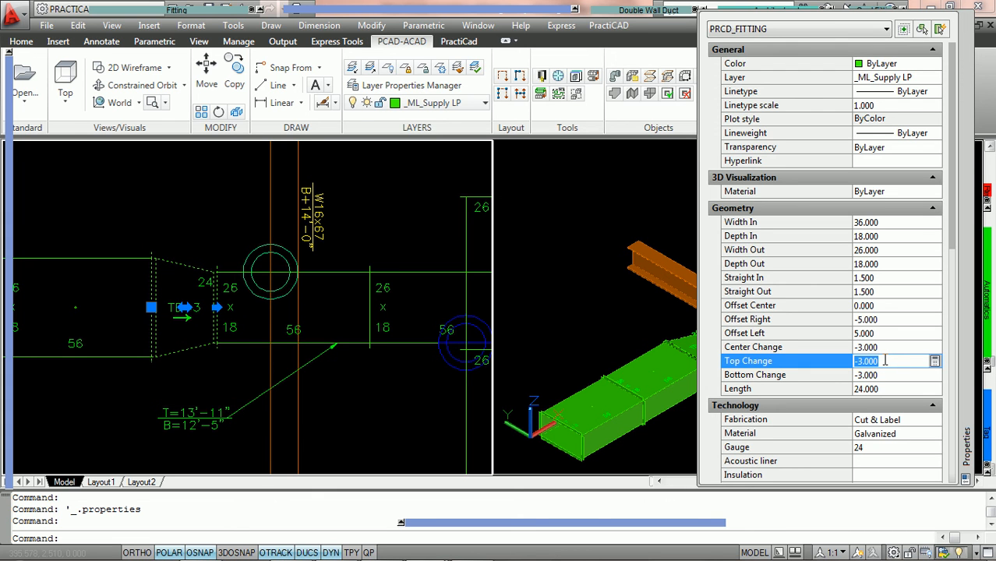
{"action": "type", "text": "-5"}
{"action": "key", "text": "Return"}
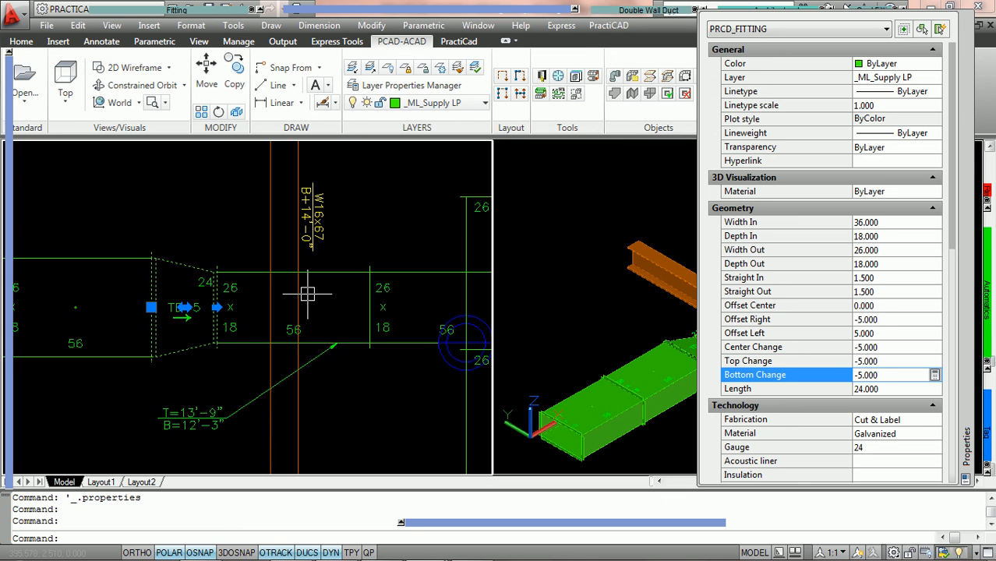
{"action": "scroll", "coordinate": [307, 293], "scroll_direction": "down", "scroll_amount": 2}
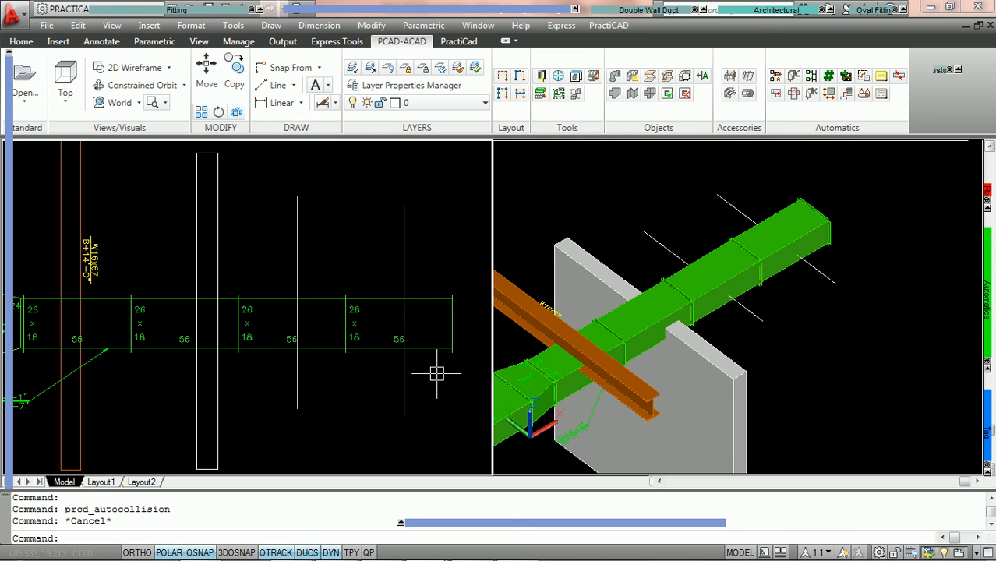
- Identify the object types of the upright slab and the two thin lines crossing the duct run
{"action": "left_click", "coordinate": [218, 269]}
{"action": "mouse_move", "coordinate": [218, 270]}
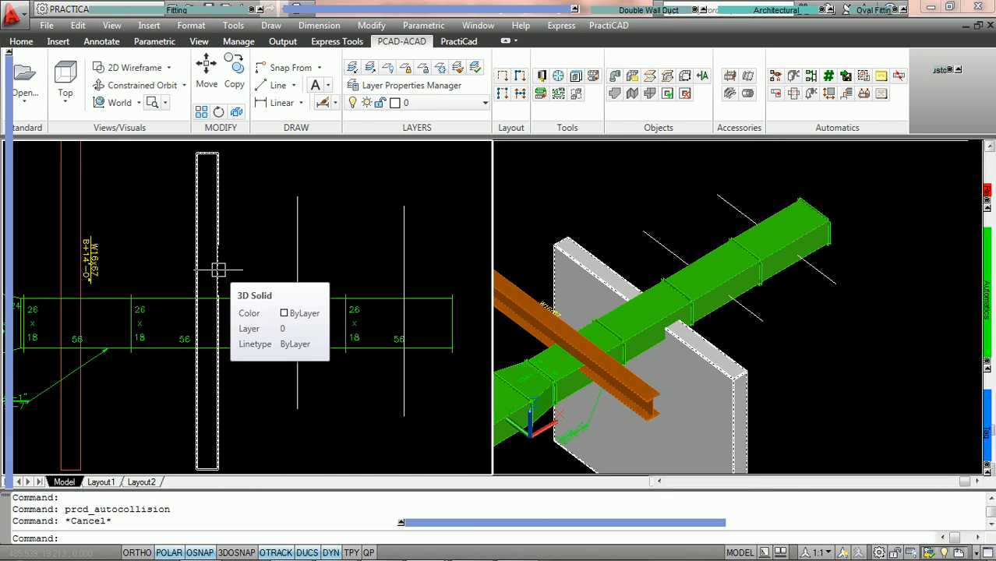
{"action": "left_click", "coordinate": [297, 265]}
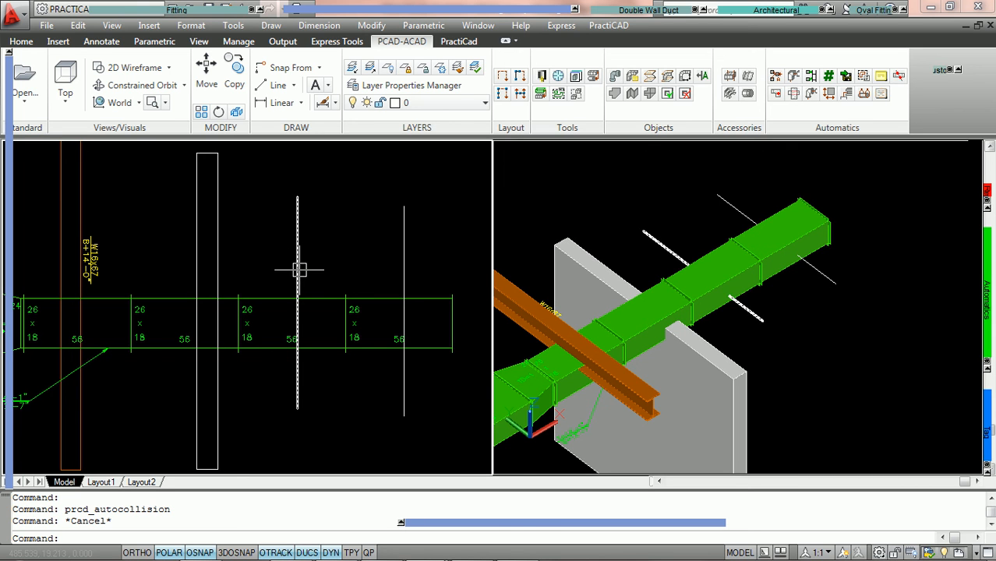
{"action": "left_click", "coordinate": [404, 269]}
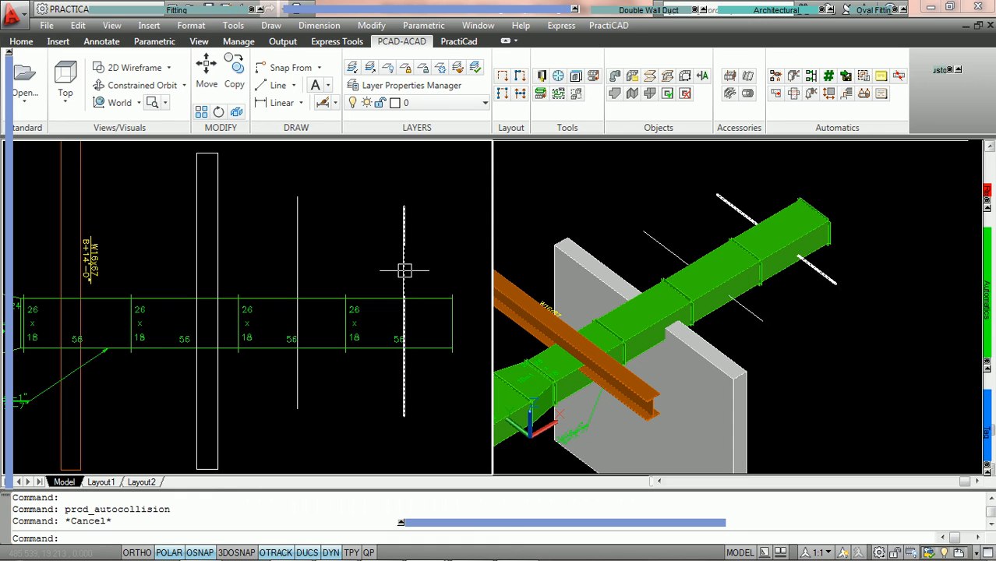
{"action": "mouse_move", "coordinate": [404, 270]}
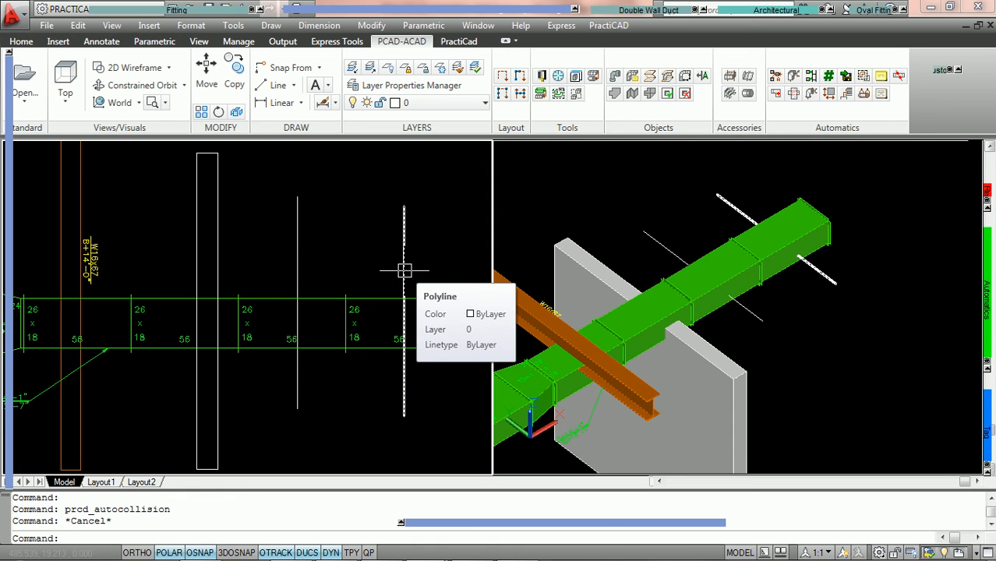
{"action": "left_click", "coordinate": [297, 269]}
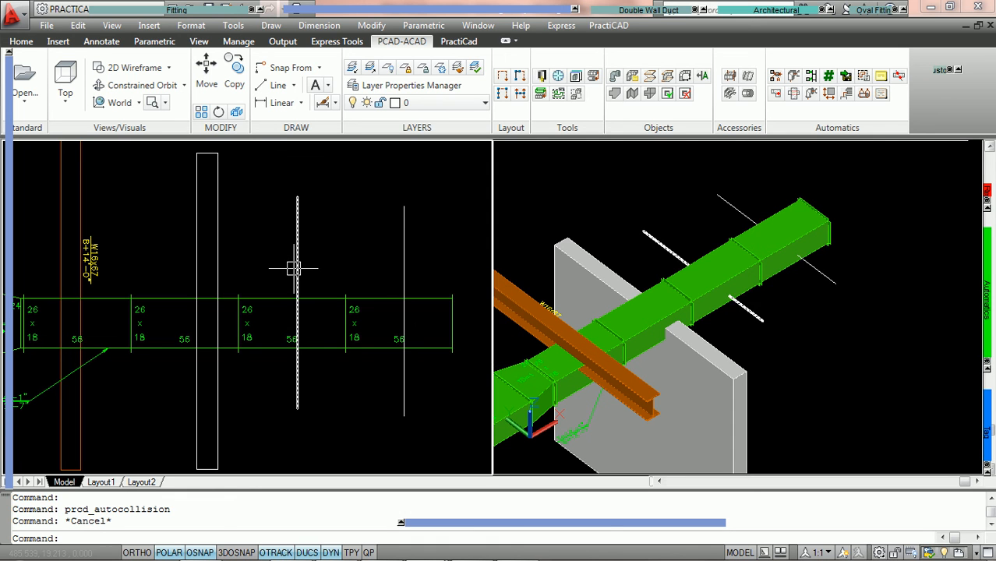
{"action": "mouse_move", "coordinate": [297, 269]}
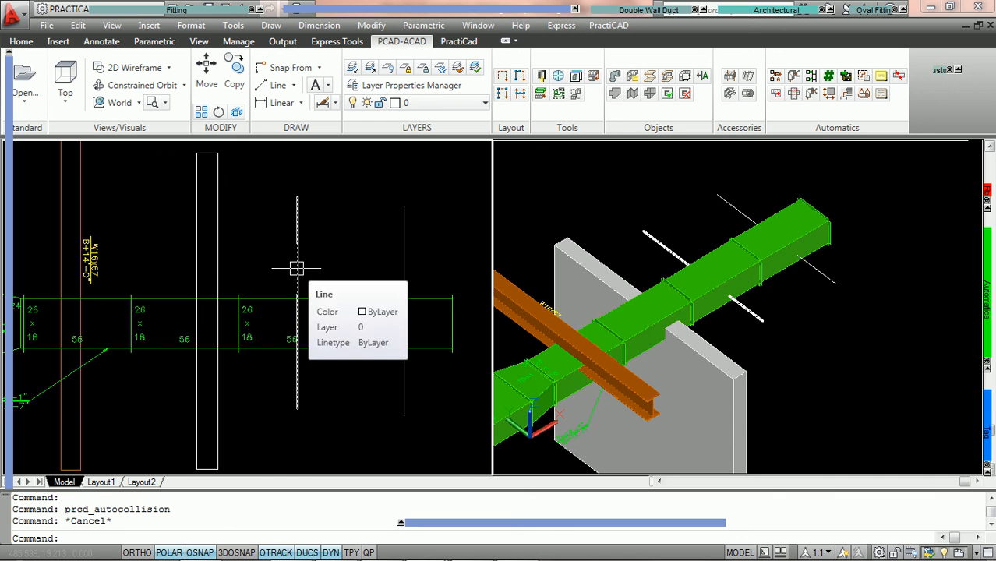
{"action": "mouse_move", "coordinate": [222, 271]}
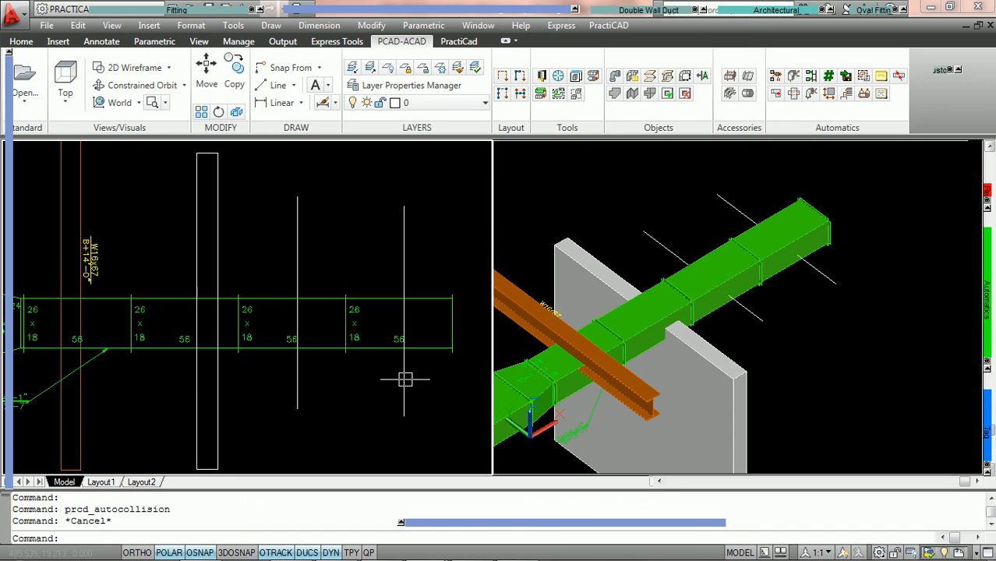
- Select the last three ducts with the crossing solid, line and polyline, and start AutoCollision using the AutoCad second selection set
{"action": "left_click", "coordinate": [435, 391]}
{"action": "left_click", "coordinate": [122, 244]}
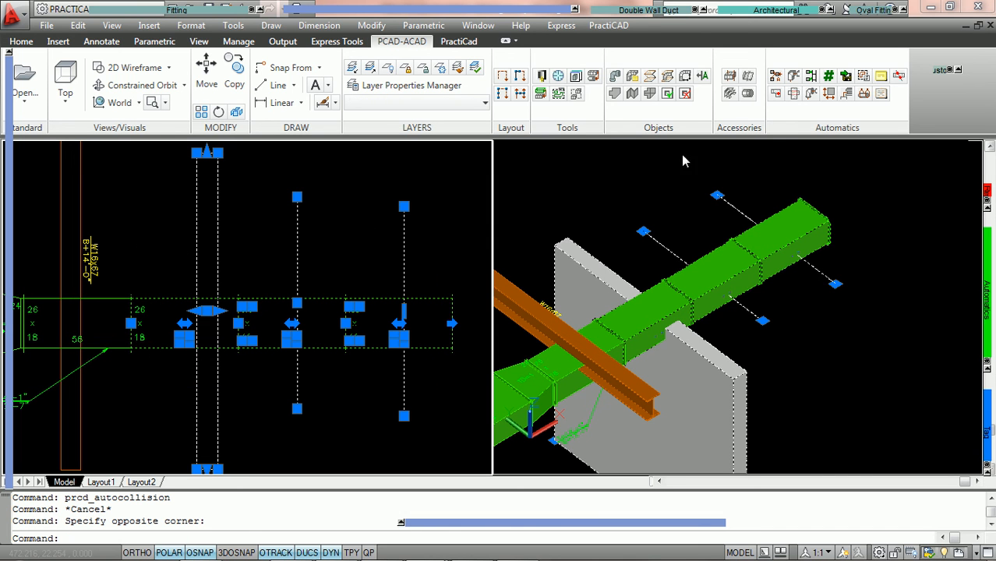
{"action": "left_click", "coordinate": [898, 77]}
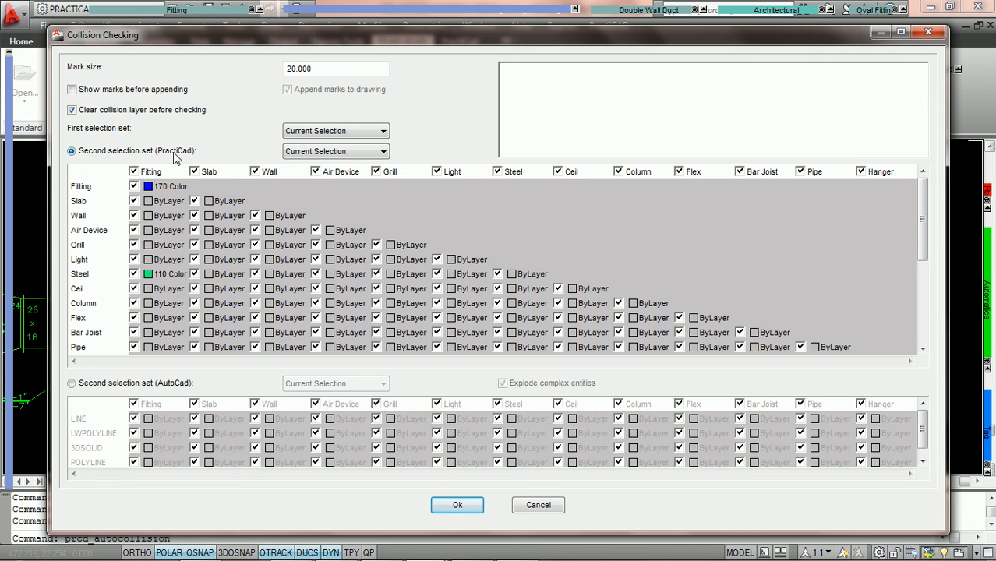
{"action": "left_click", "coordinate": [71, 384]}
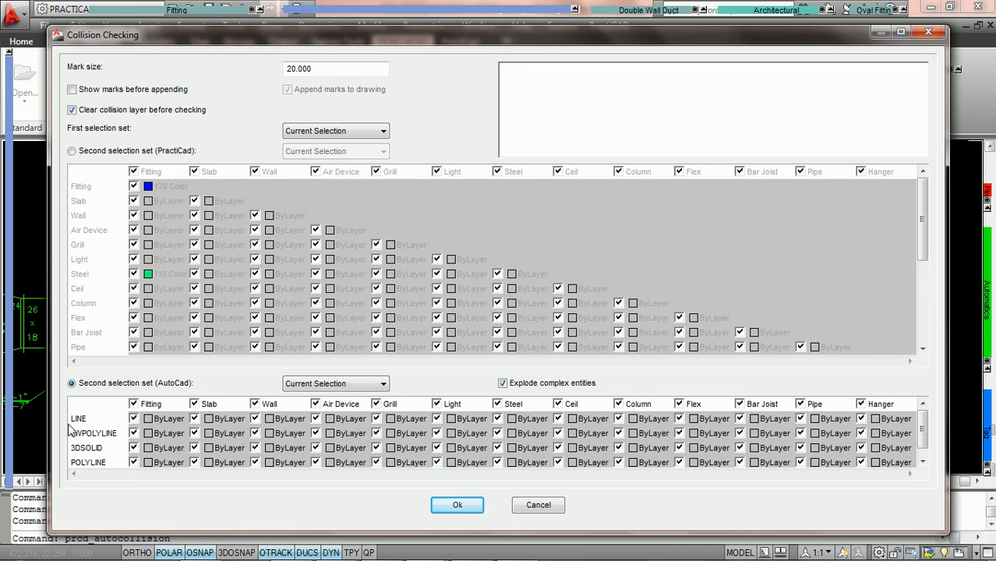
- Set the collision mark color for lines against fittings to index color 170 in the AutoCad second selection set
{"action": "left_click", "coordinate": [133, 420]}
{"action": "left_click", "coordinate": [162, 421]}
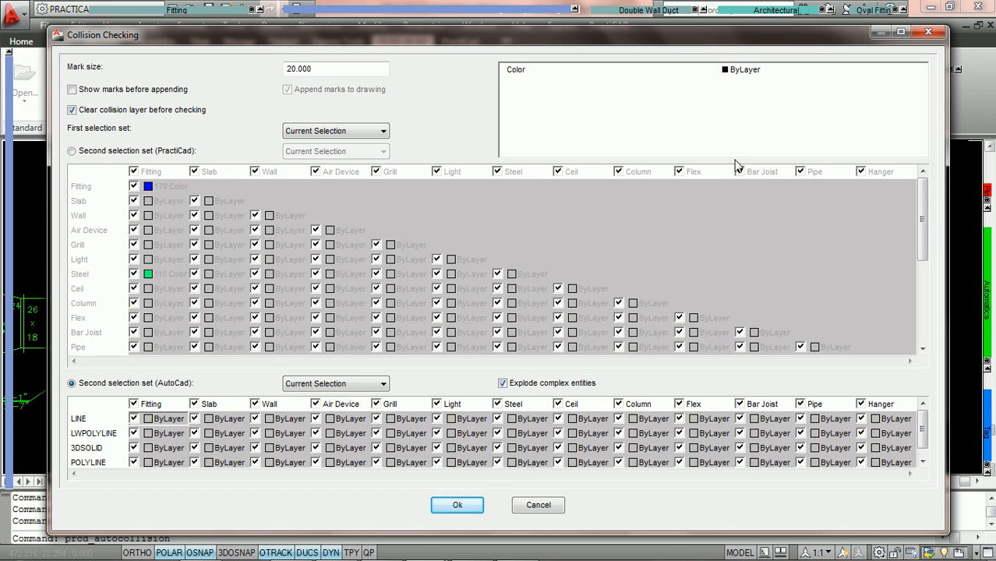
{"action": "left_click", "coordinate": [753, 72]}
{"action": "left_click", "coordinate": [922, 69]}
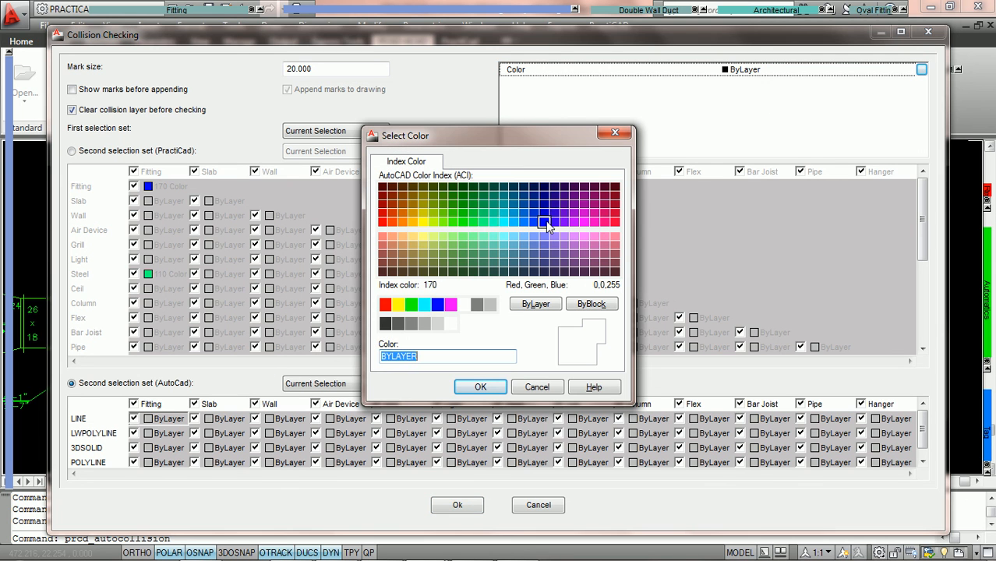
{"action": "left_click", "coordinate": [544, 222]}
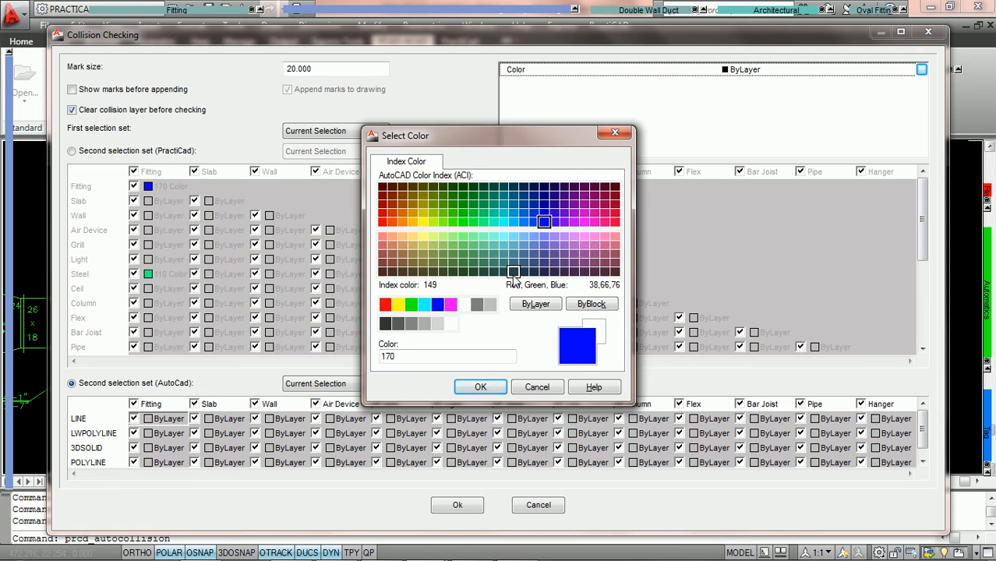
{"action": "left_click", "coordinate": [481, 388]}
- Set the collision mark color for LWPOLYLINE objects against fittings to index color 90
{"action": "left_click", "coordinate": [166, 434]}
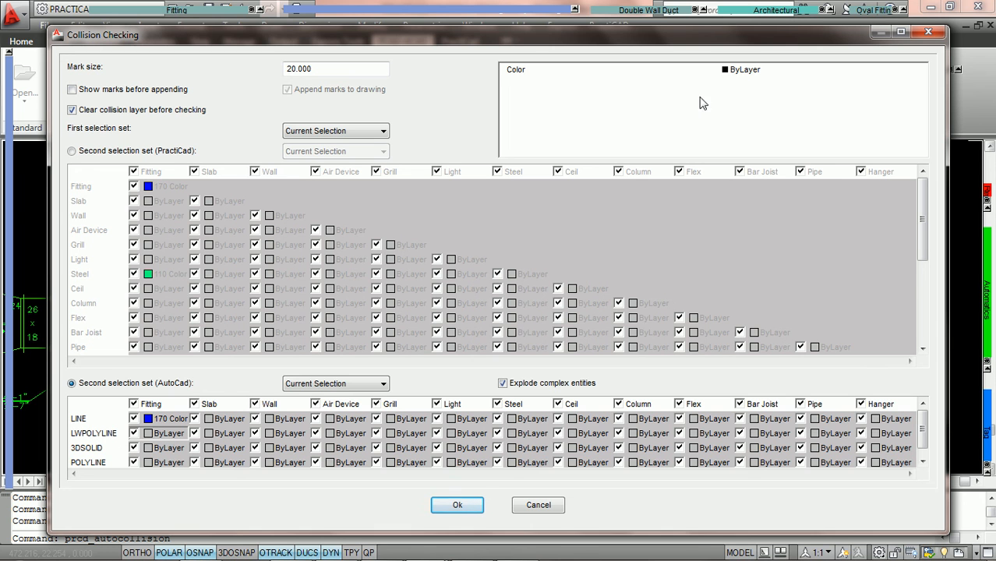
{"action": "left_click", "coordinate": [751, 69]}
{"action": "left_click", "coordinate": [921, 69]}
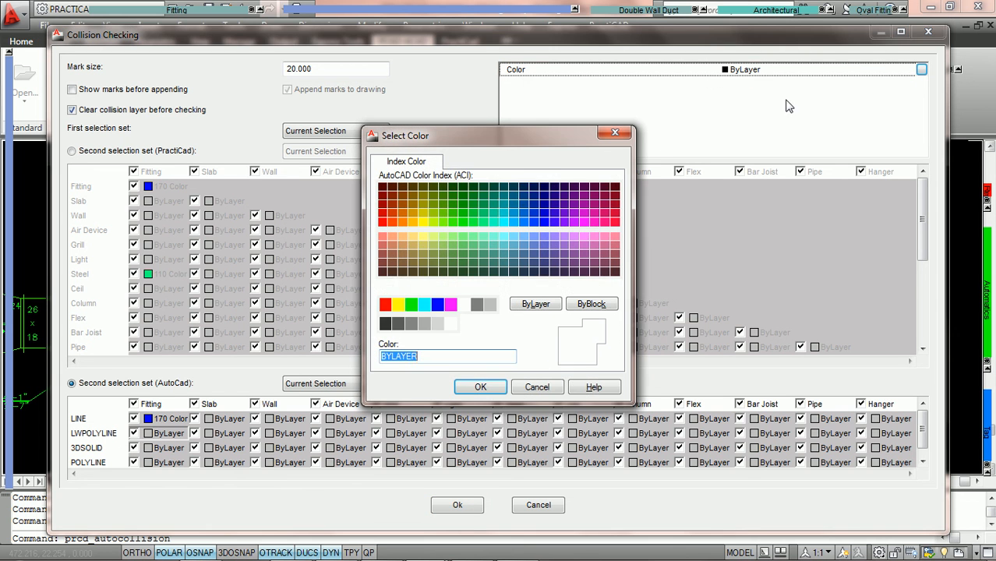
{"action": "left_click", "coordinate": [468, 225]}
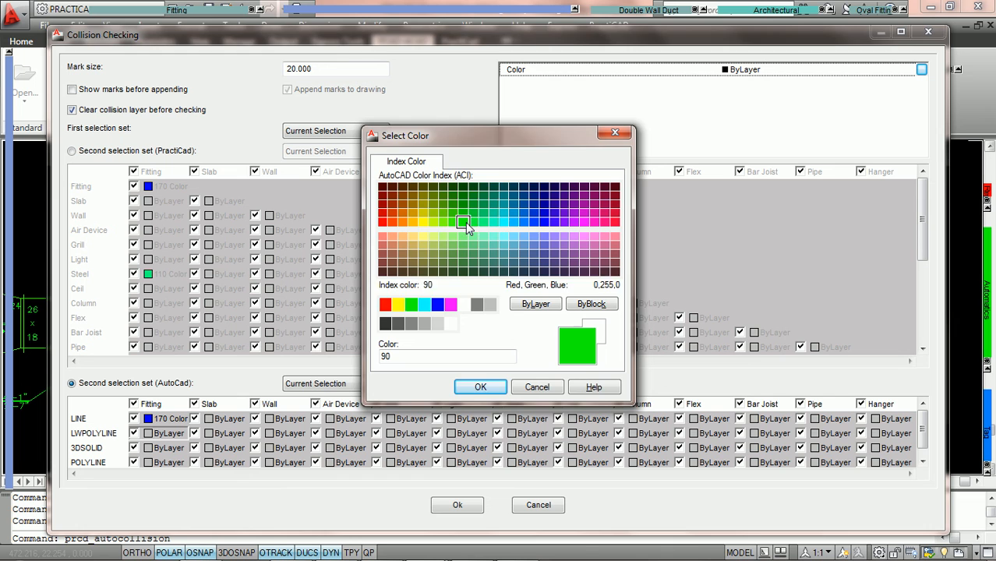
{"action": "left_click", "coordinate": [472, 387]}
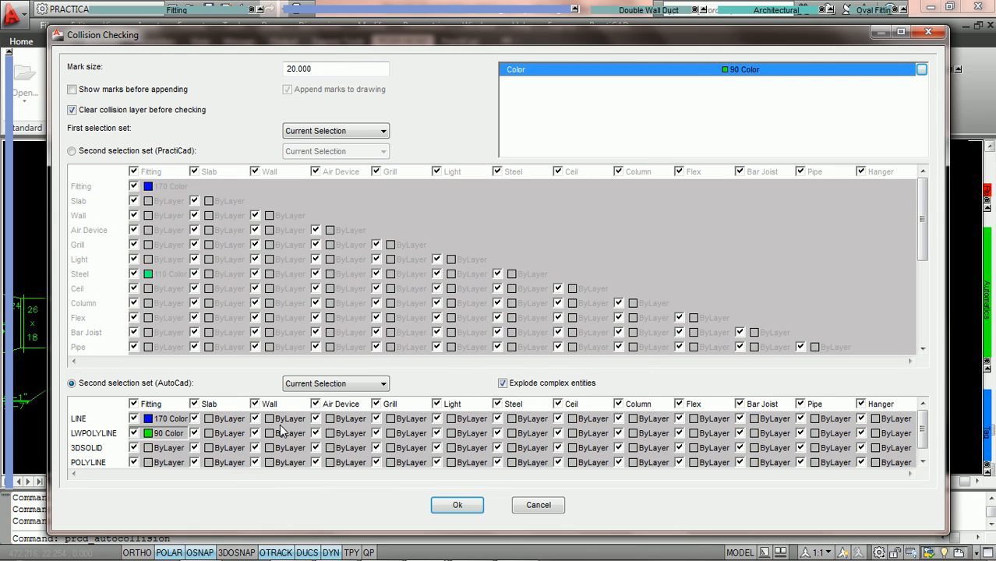
- Set the collision mark color for 3DSOLID objects against fittings to index color 50
{"action": "left_click", "coordinate": [170, 452]}
{"action": "left_click", "coordinate": [754, 71]}
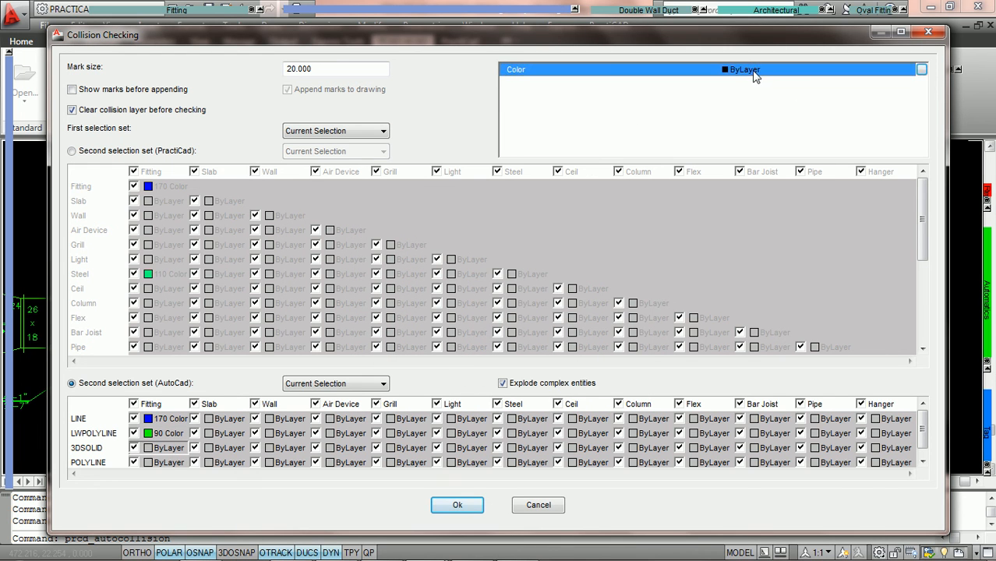
{"action": "left_click", "coordinate": [922, 69]}
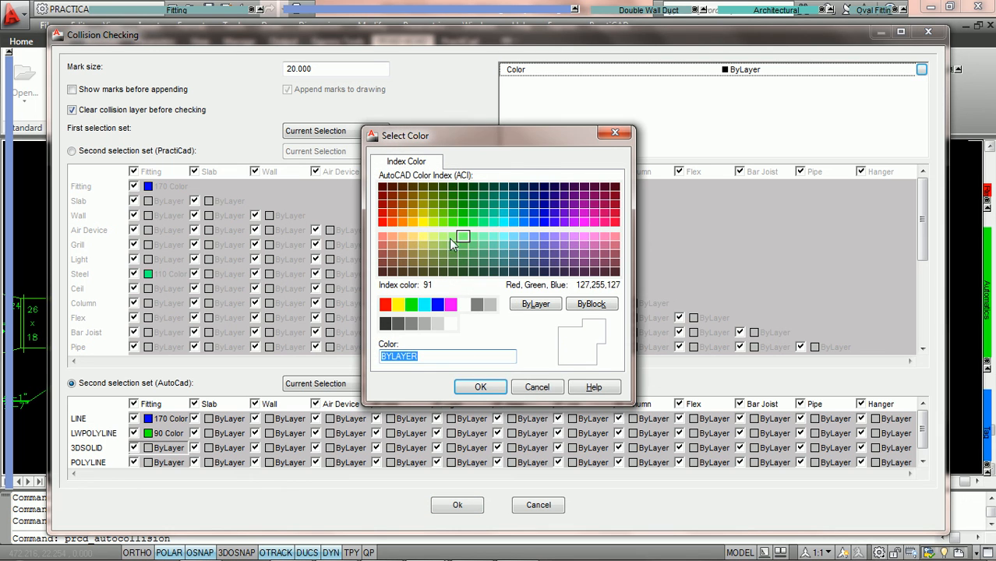
{"action": "left_click", "coordinate": [426, 224]}
{"action": "left_click", "coordinate": [479, 387]}
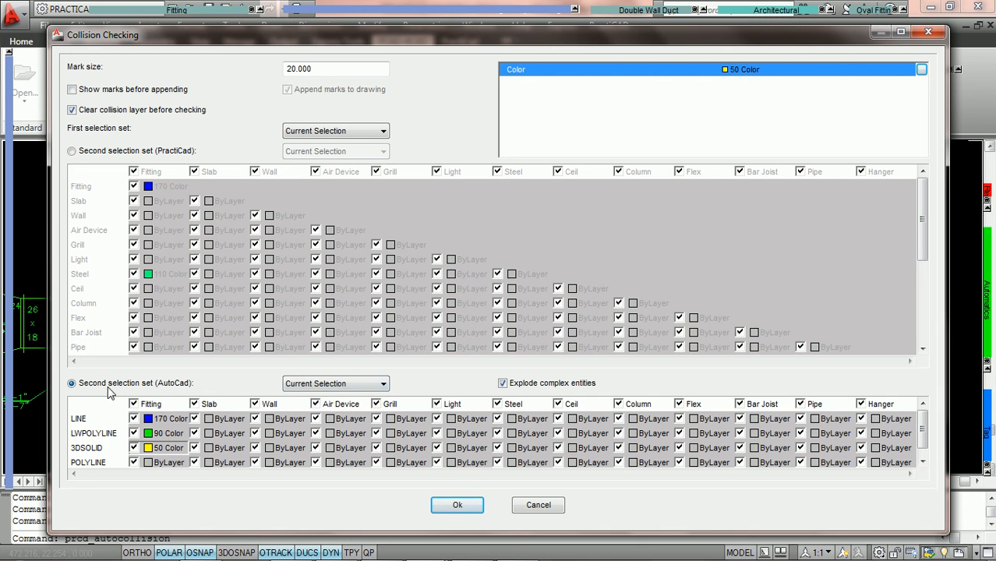
- Run the collision check on the selected ducts and AutoCAD objects, clear the selection and examine the colored marks
{"action": "left_click", "coordinate": [456, 505]}
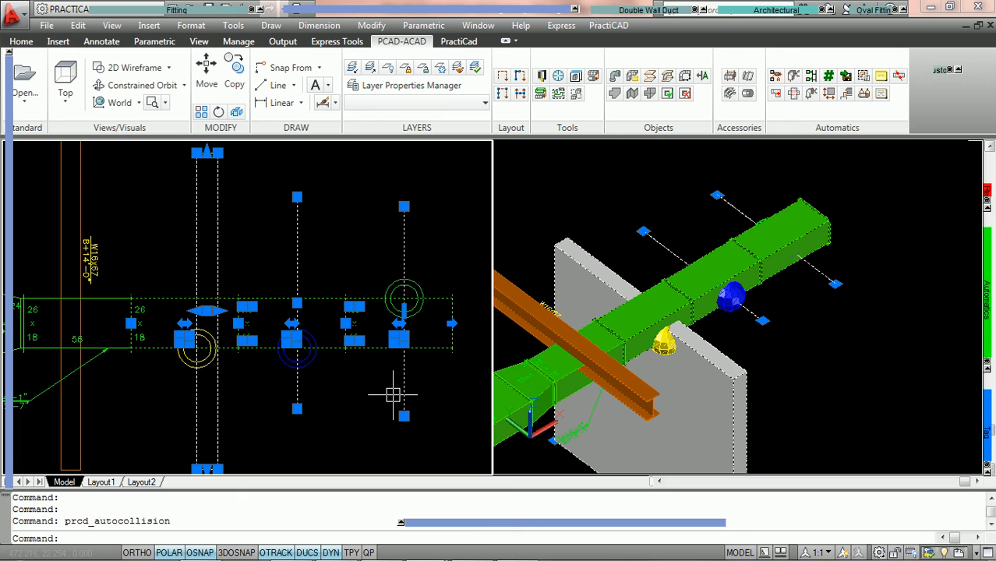
{"action": "key", "text": "Escape"}
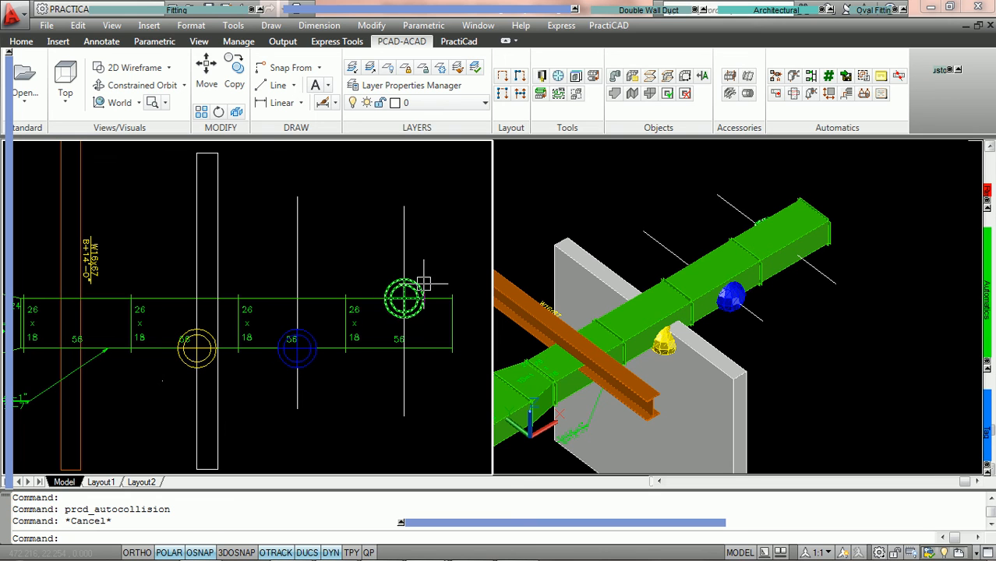
{"action": "mouse_move", "coordinate": [181, 357]}
{"action": "mouse_move", "coordinate": [422, 281]}
- Set the Top Change of the duct transition before the beam to 12 and close its properties
{"action": "scroll", "coordinate": [406, 290], "scroll_direction": "down", "scroll_amount": 2}
{"action": "scroll", "coordinate": [242, 345], "scroll_direction": "up", "scroll_amount": 2}
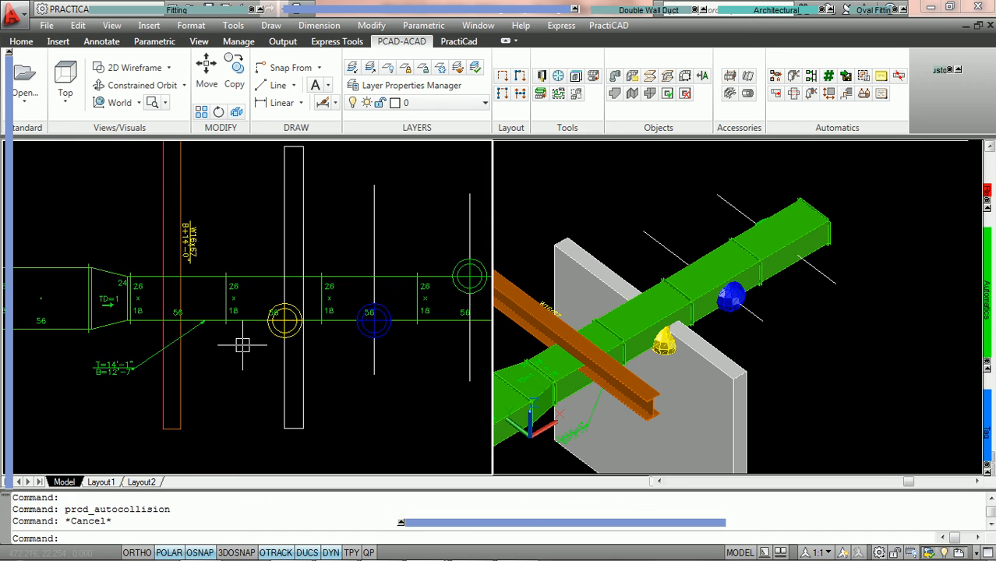
{"action": "left_click", "coordinate": [110, 268]}
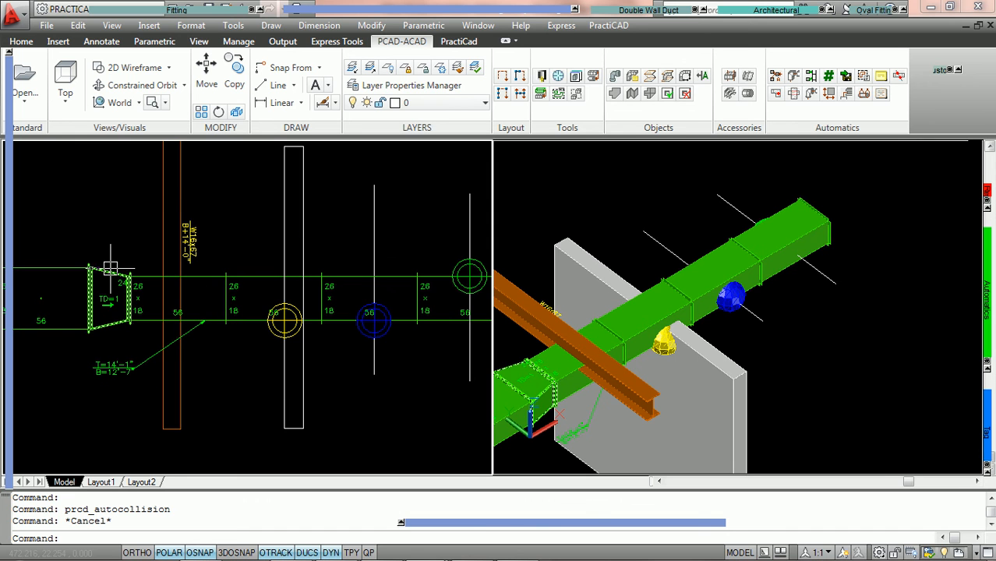
{"action": "double_click", "coordinate": [110, 269]}
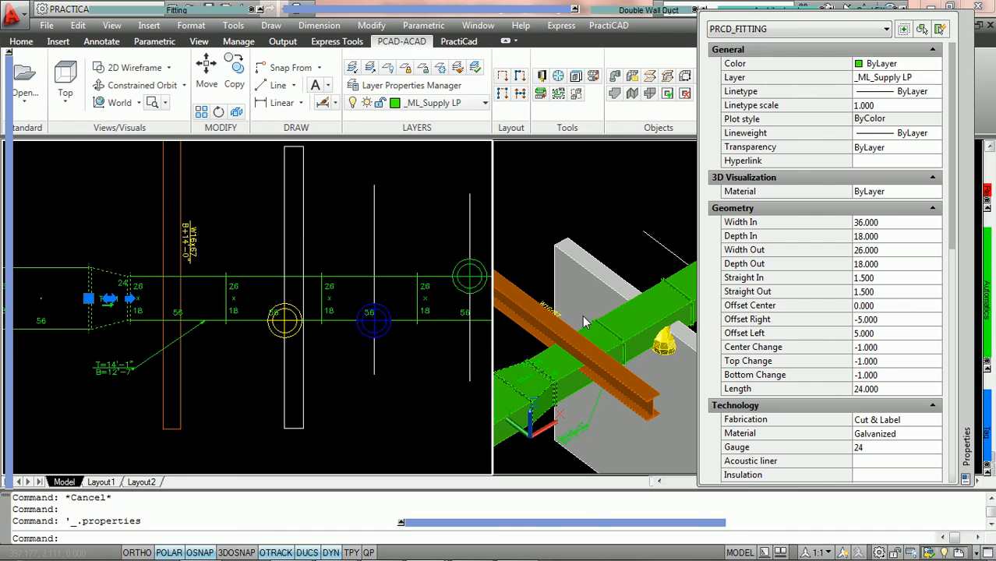
{"action": "left_click", "coordinate": [871, 363]}
{"action": "type", "text": "12"}
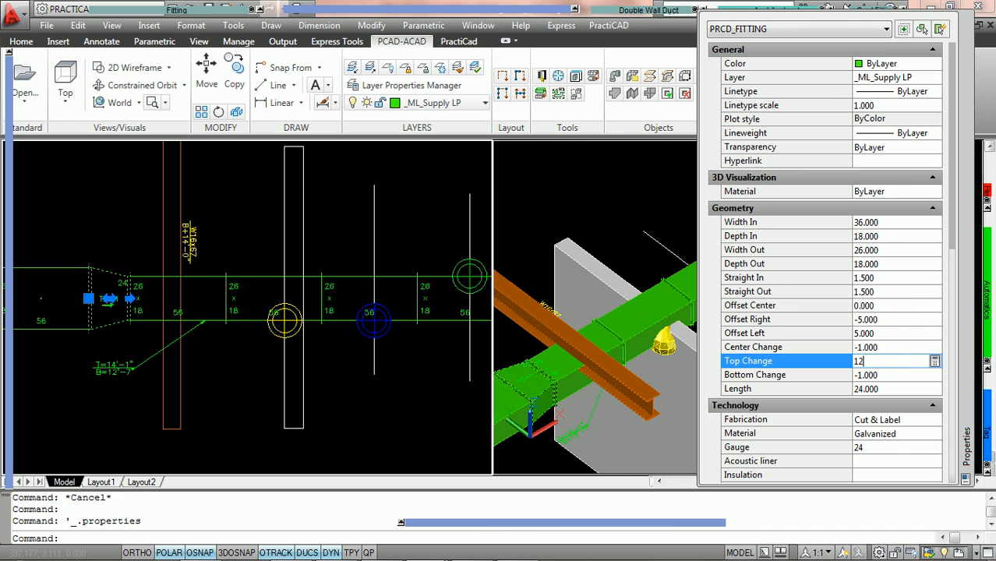
{"action": "key", "text": "Return"}
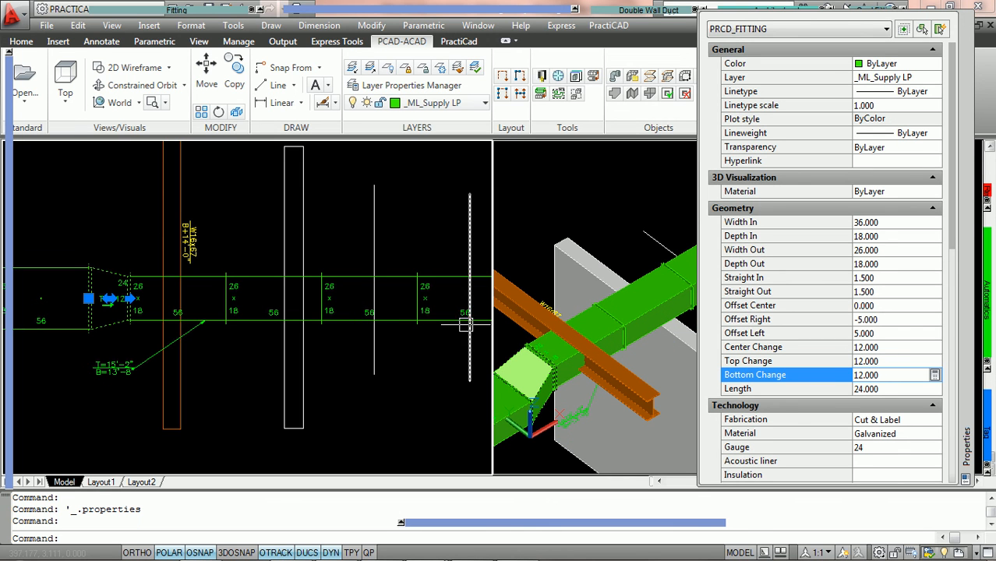
{"action": "middle_click_drag", "start_coordinate": [405, 242], "coordinate": [329, 242]}
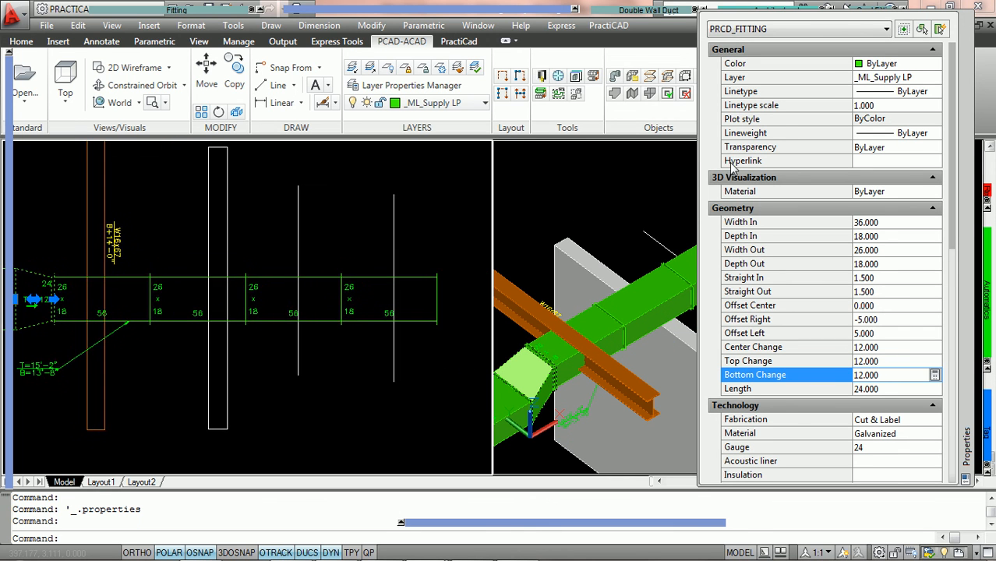
{"action": "left_click", "coordinate": [966, 22]}
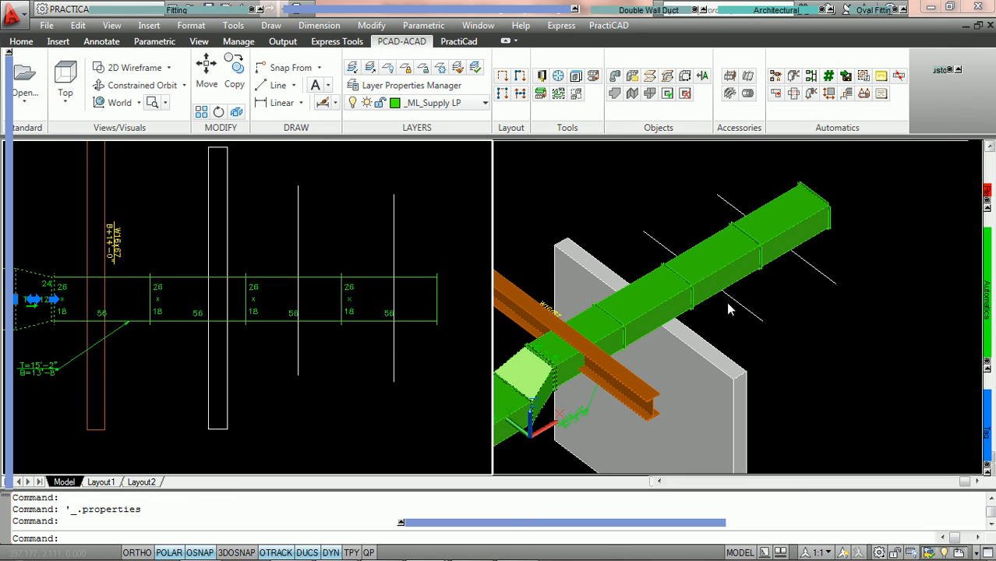